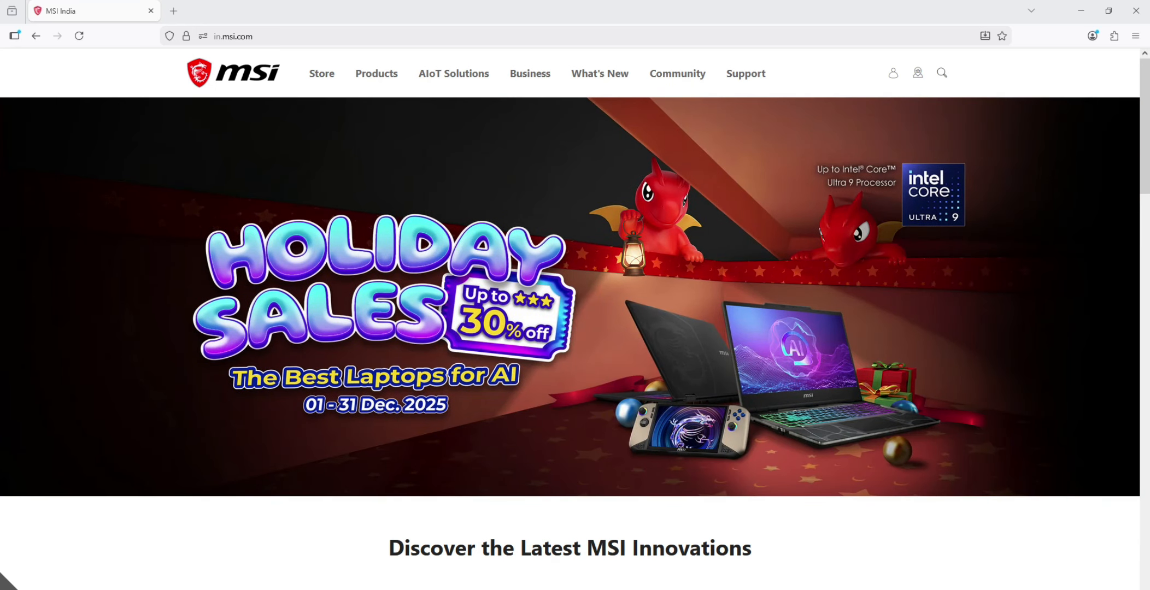
Search the MSI site for the B840M GAMING WIFI6E motherboard and bring up its product page.
left_click(941, 73)
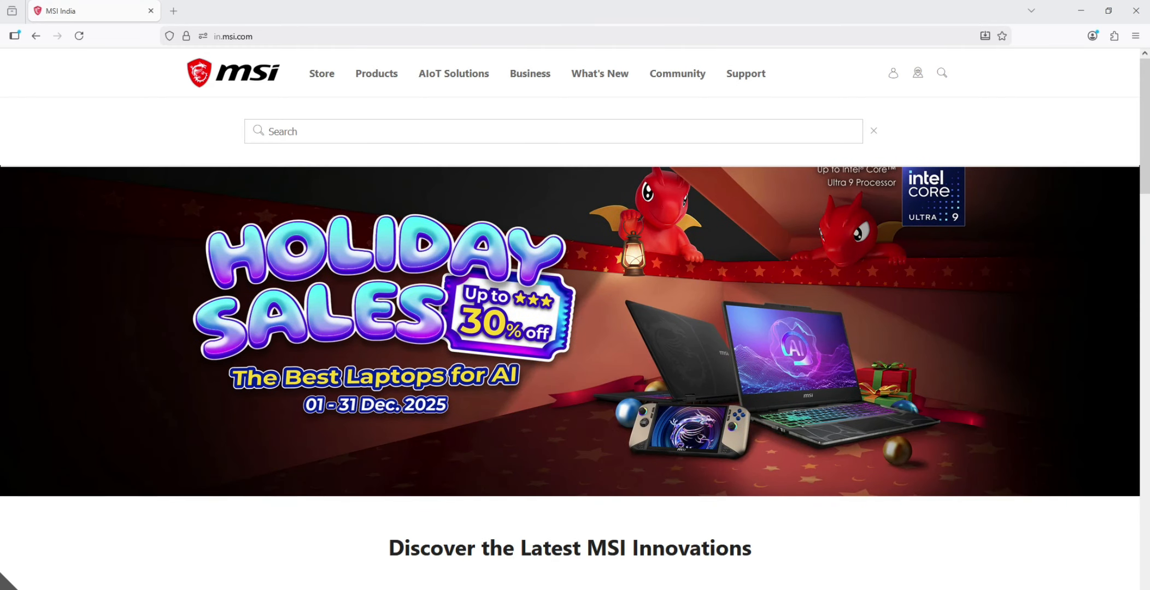
type("B840M GAMING WIFI6E")
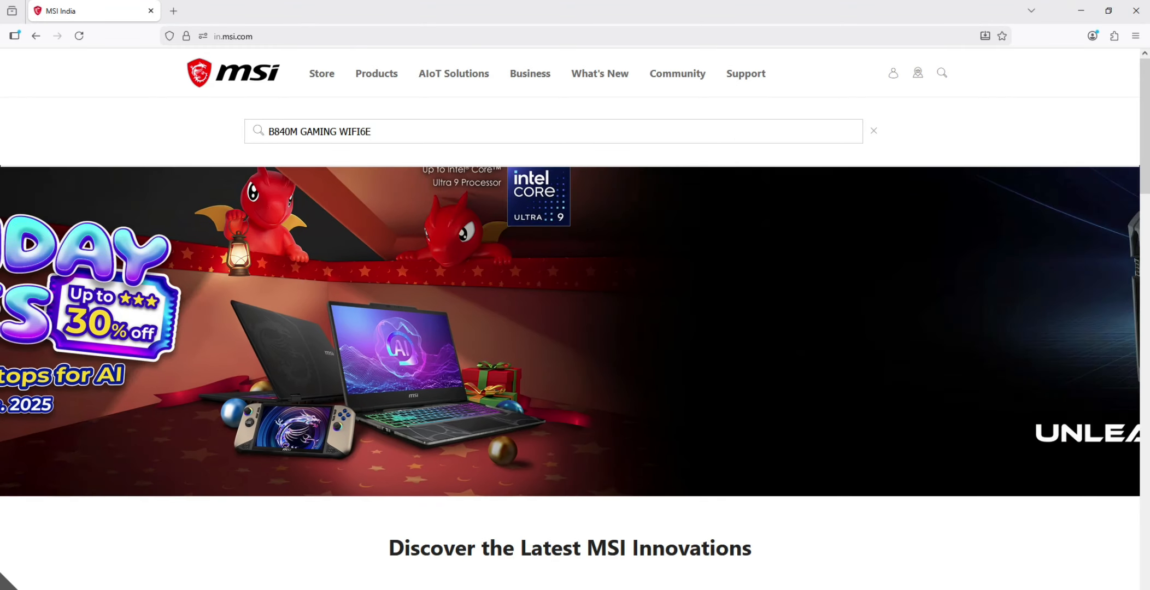
key("Return")
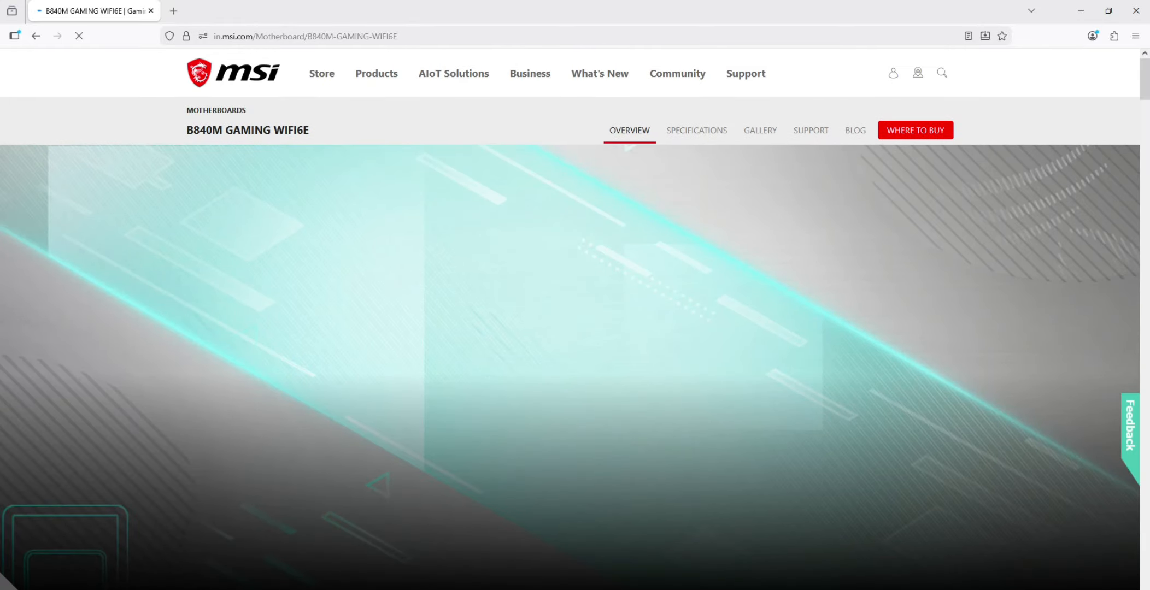
Open the motherboard's support page and show its driver downloads.
left_click(810, 130)
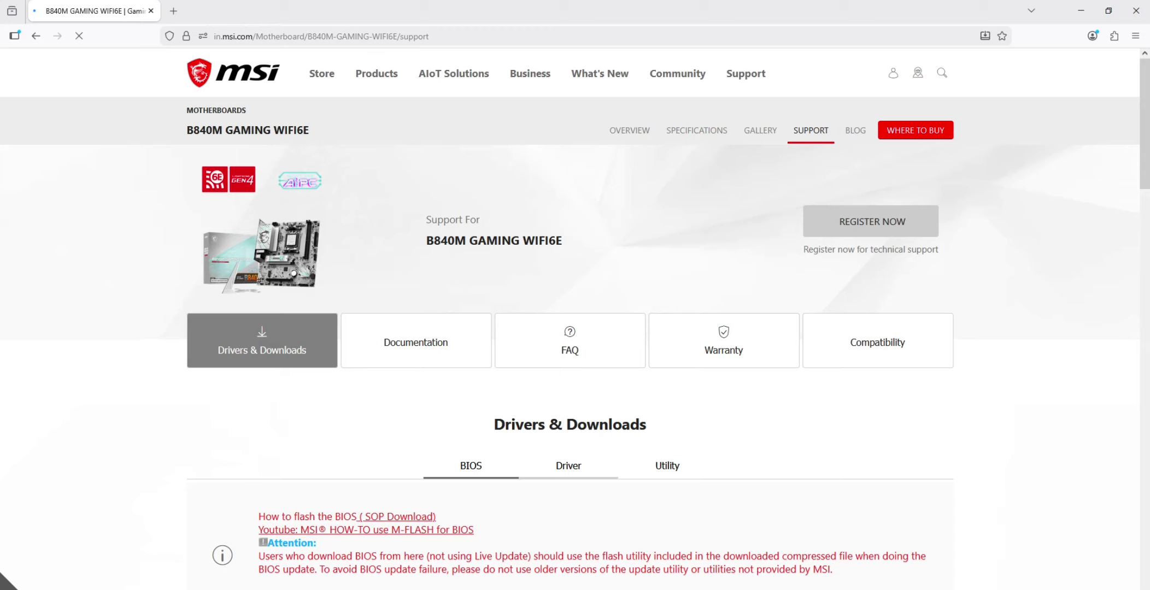
left_click(569, 466)
scroll(569, 466, "down", 3)
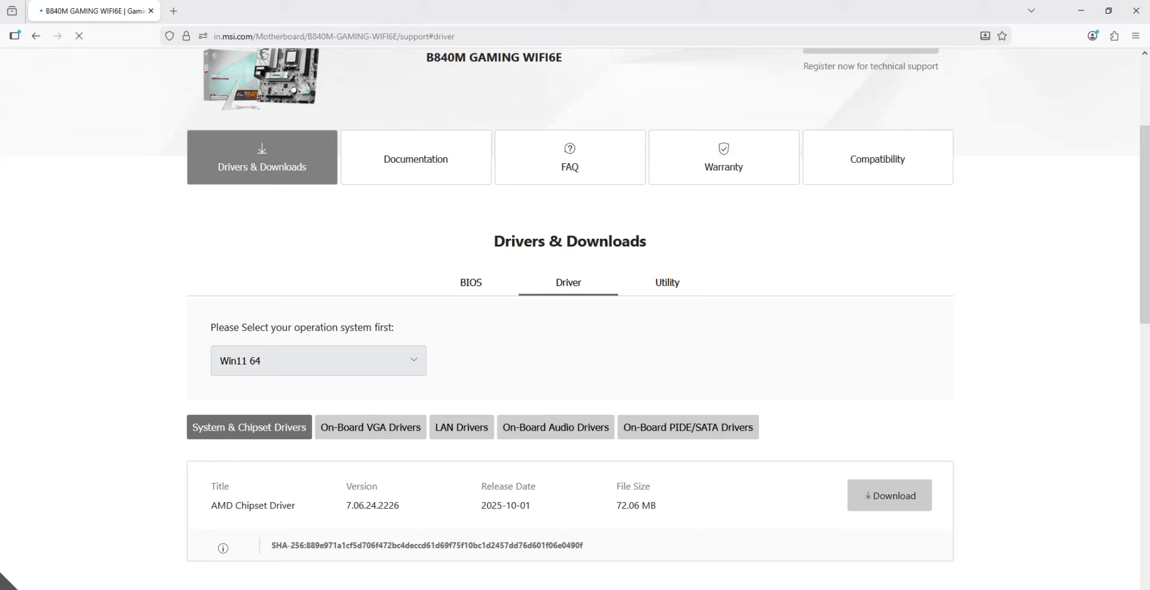
Keep Win11 64 as the operating system and download the AMD Chipset Driver.
left_click(319, 361)
left_click(318, 361)
left_click_drag(234, 505, 295, 505)
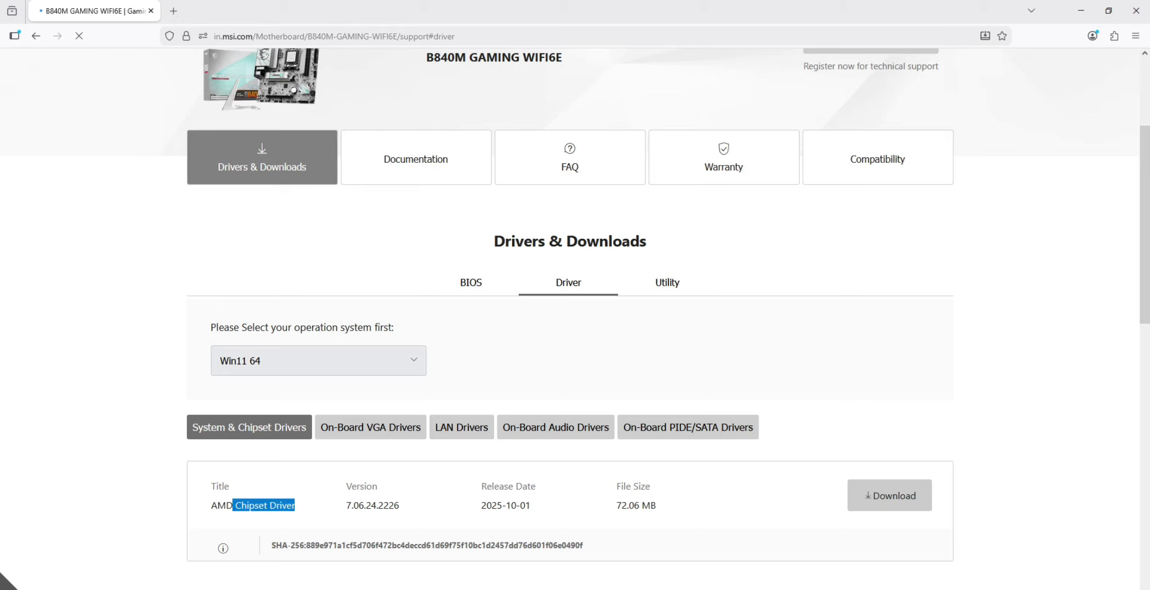
left_click(889, 496)
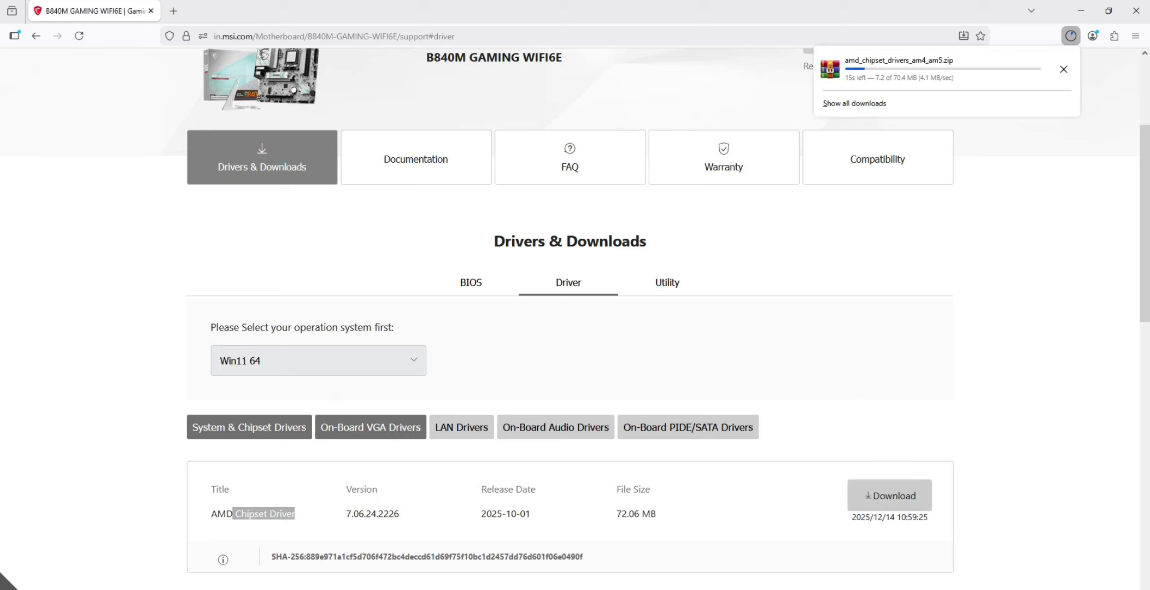
Download the AMD Graphics Drivers from the on-board VGA category.
left_click(371, 427)
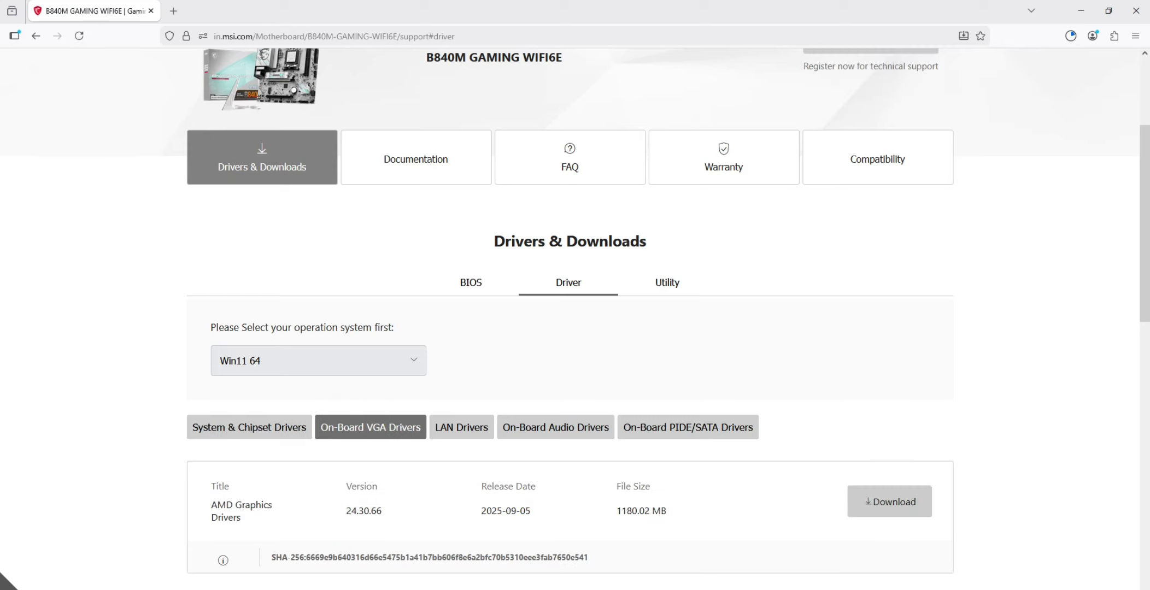
left_click_drag(235, 505, 241, 517)
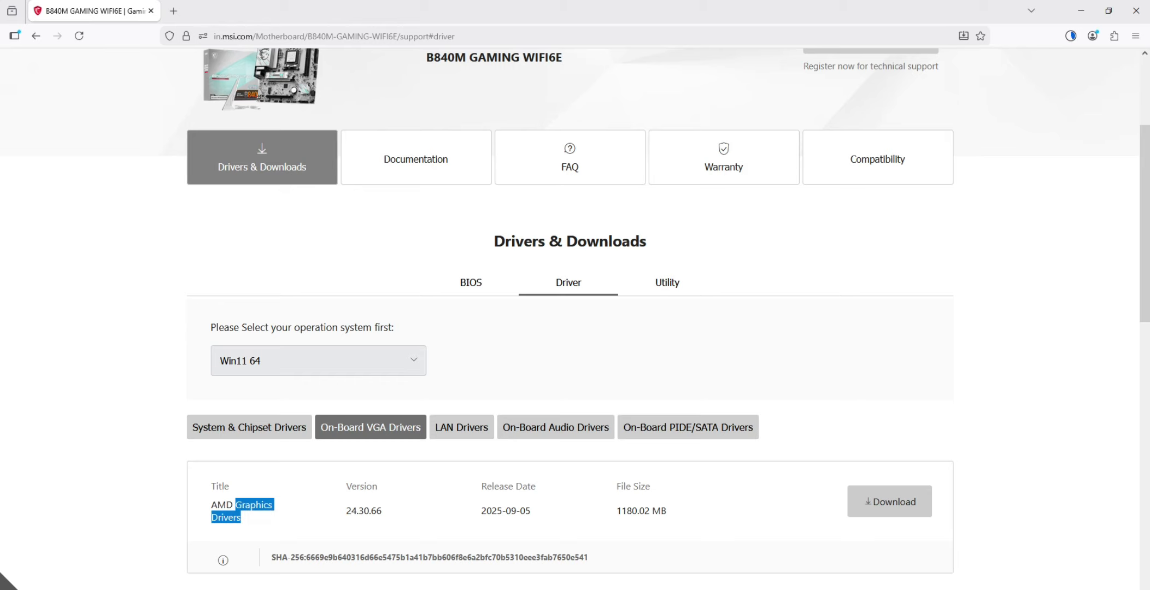
left_click(889, 501)
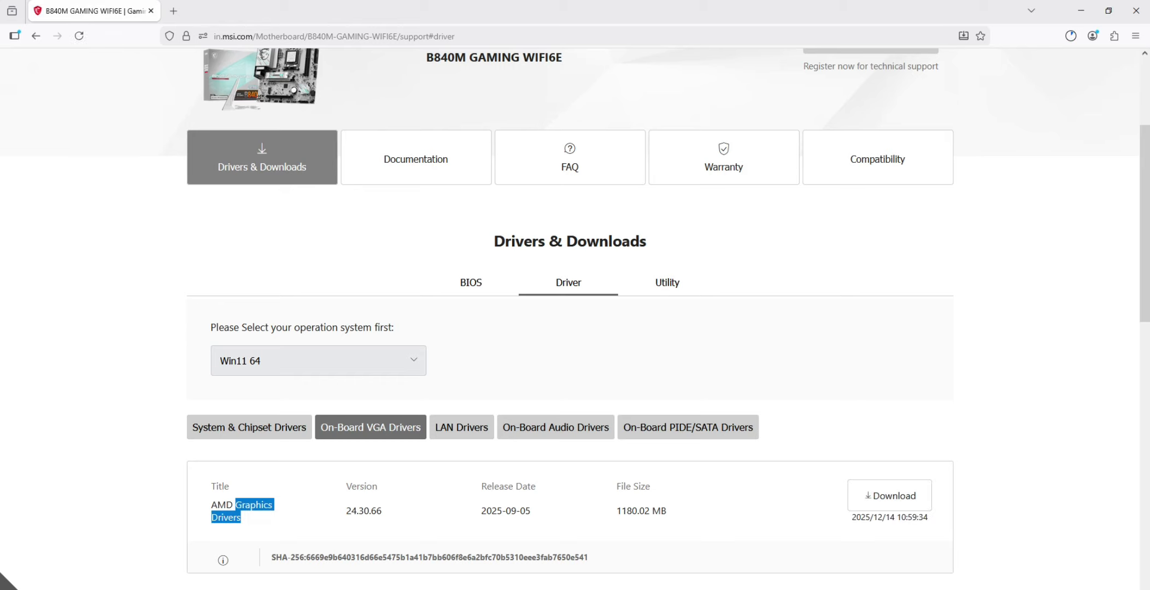
Download the Realtek PCI-E Ethernet Drivers from the LAN category.
left_click(461, 428)
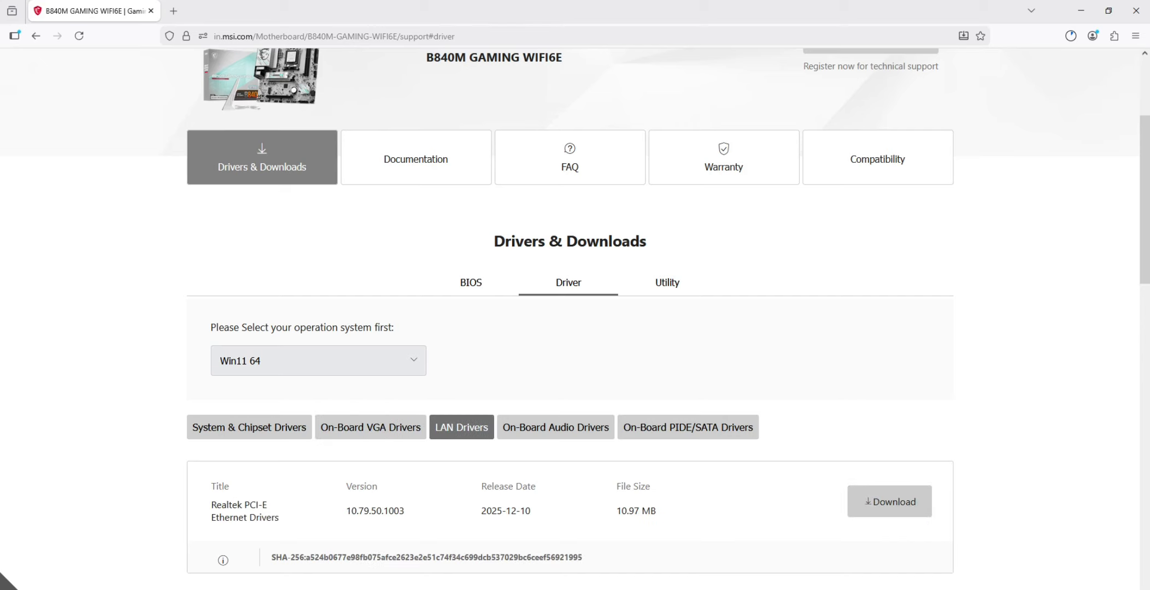
left_click_drag(211, 517, 279, 517)
left_click(889, 501)
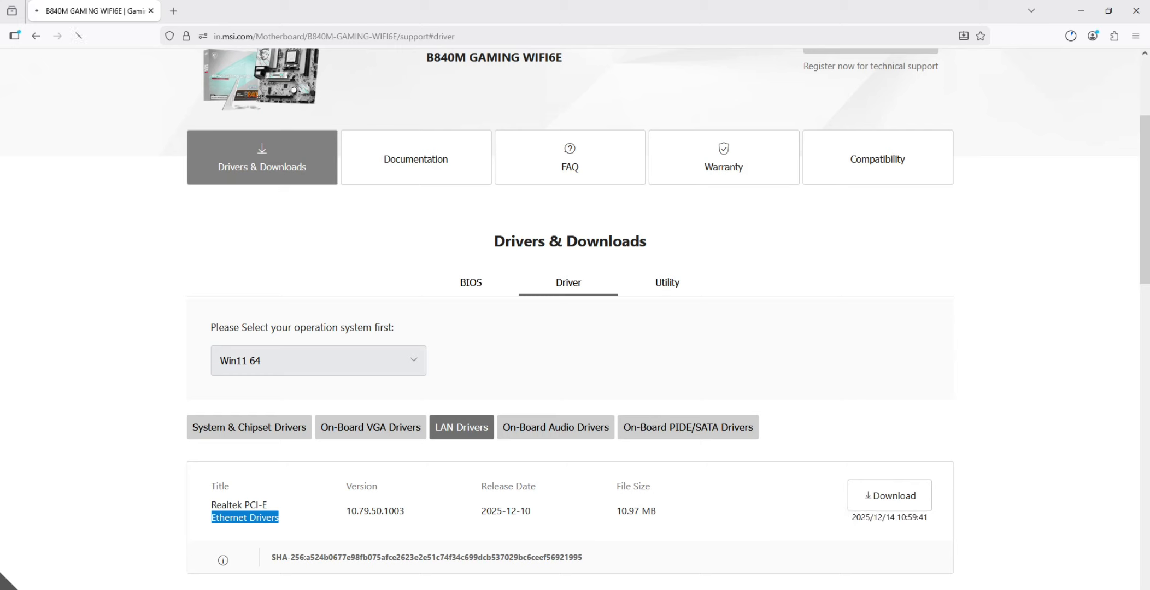
Download the AMD BlueTooth Drivers and the AMD WIFI Drivers from the LAN category.
scroll(656, 317, "down", 3)
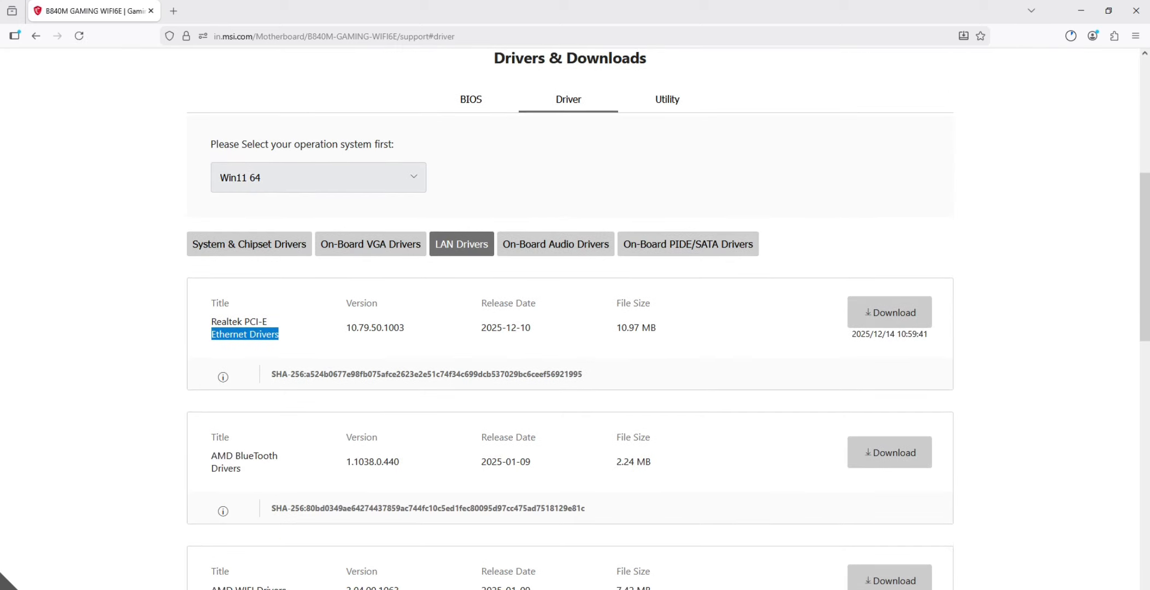
left_click_drag(235, 456, 242, 469)
left_click(889, 452)
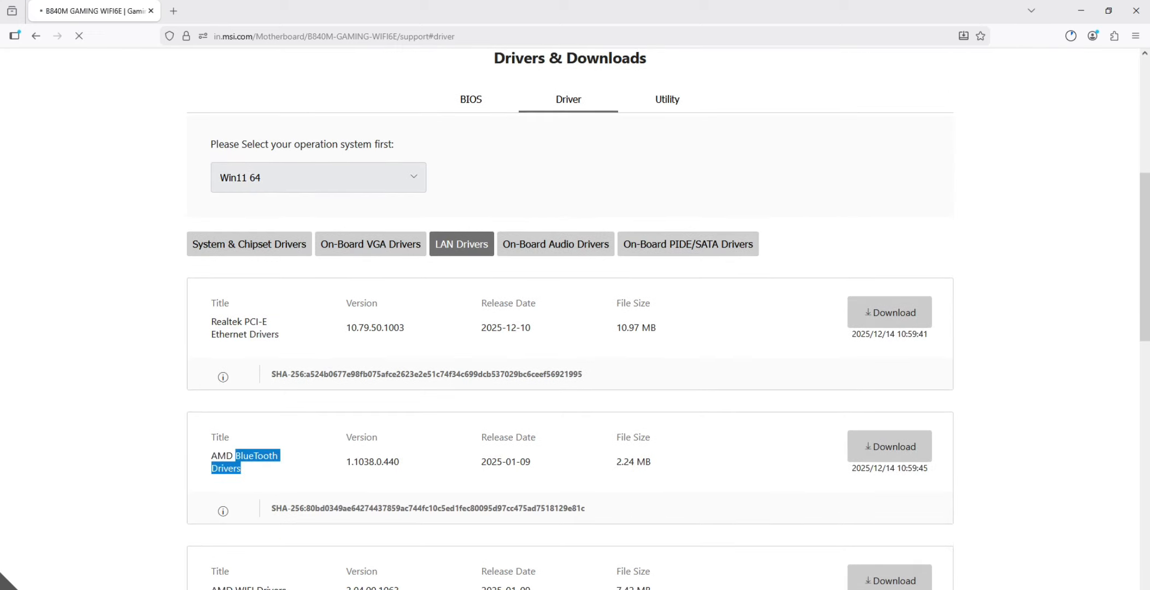
scroll(889, 452, "down", 4)
left_click_drag(233, 346, 286, 346)
left_click(889, 336)
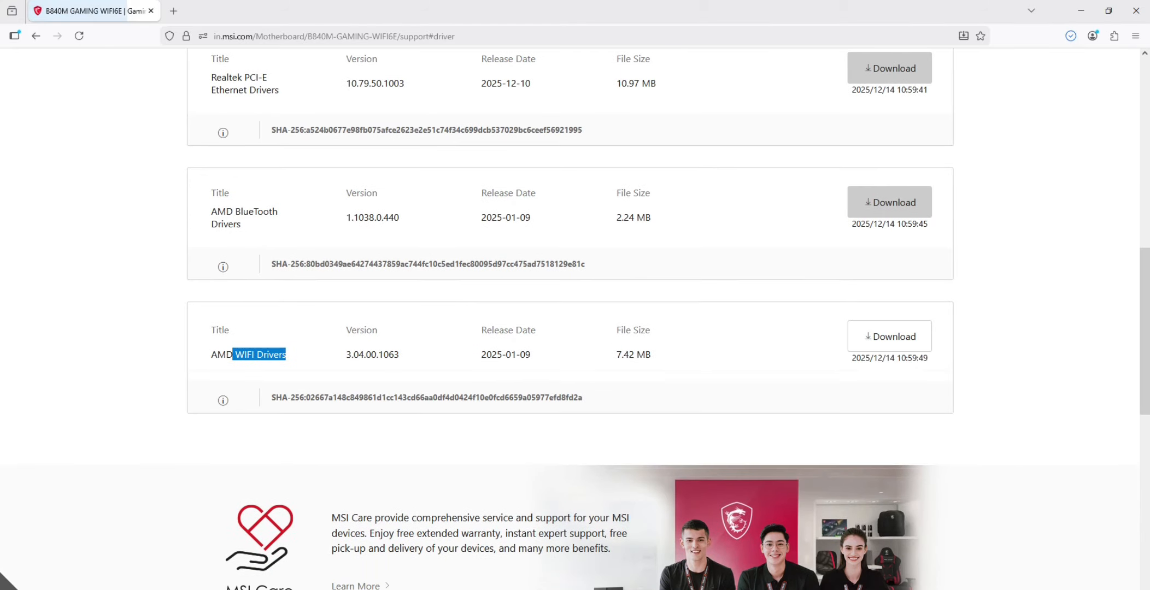
Download the Realtek HD Universal Driver from the on-board audio category.
scroll(890, 336, "up", 3)
scroll(570, 319, "up", 2)
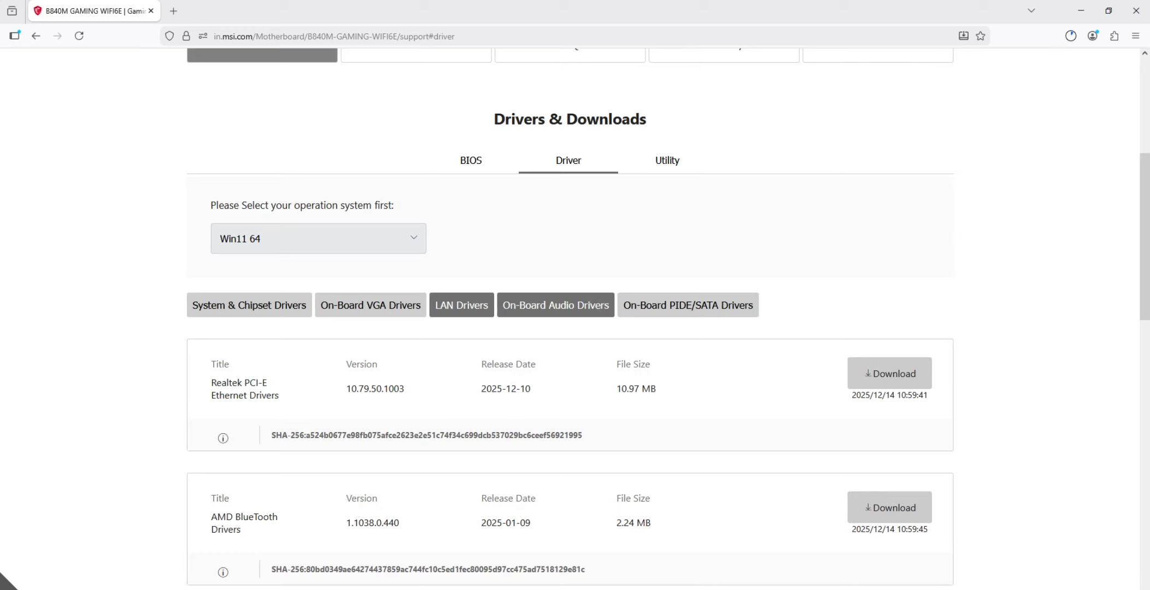
left_click(555, 306)
left_click_drag(261, 383, 237, 395)
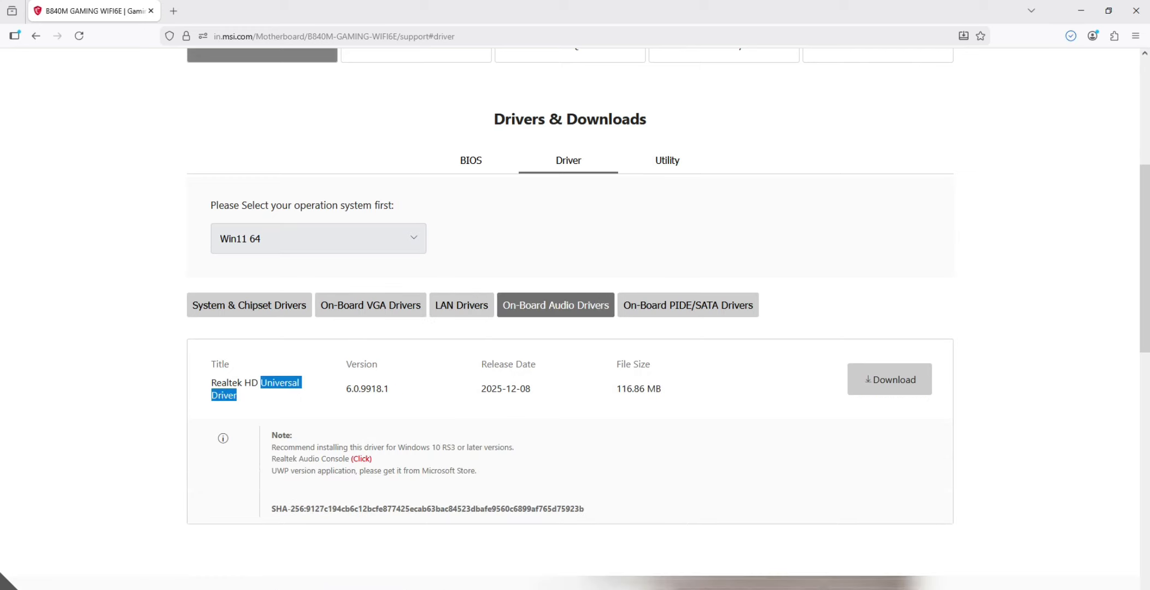
left_click(890, 379)
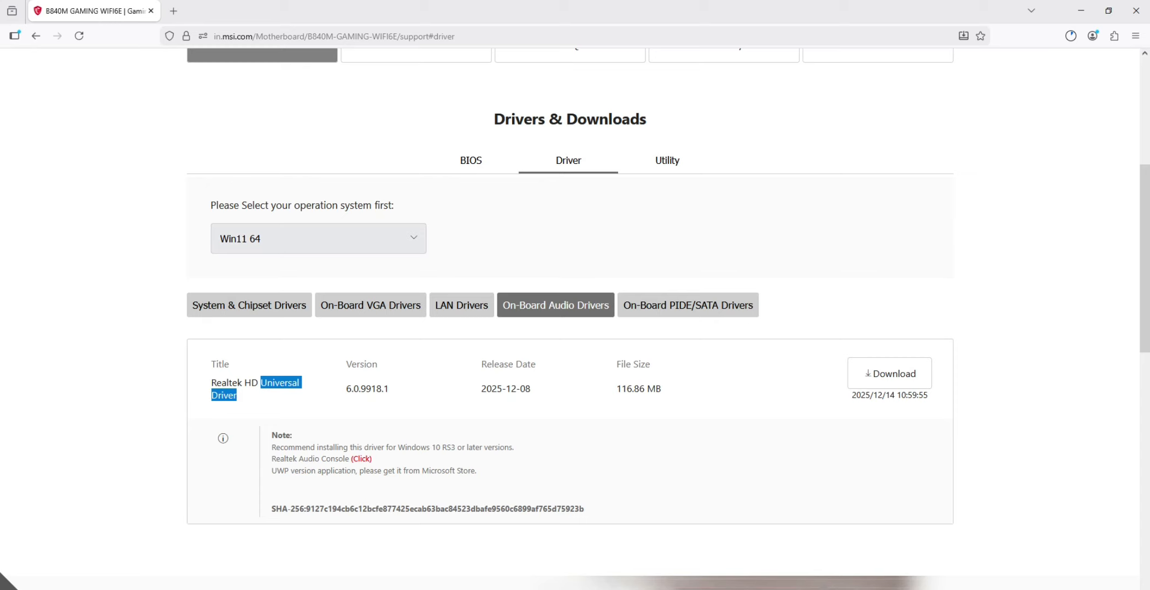
Show the browser's full list of downloaded files.
left_click(1070, 36)
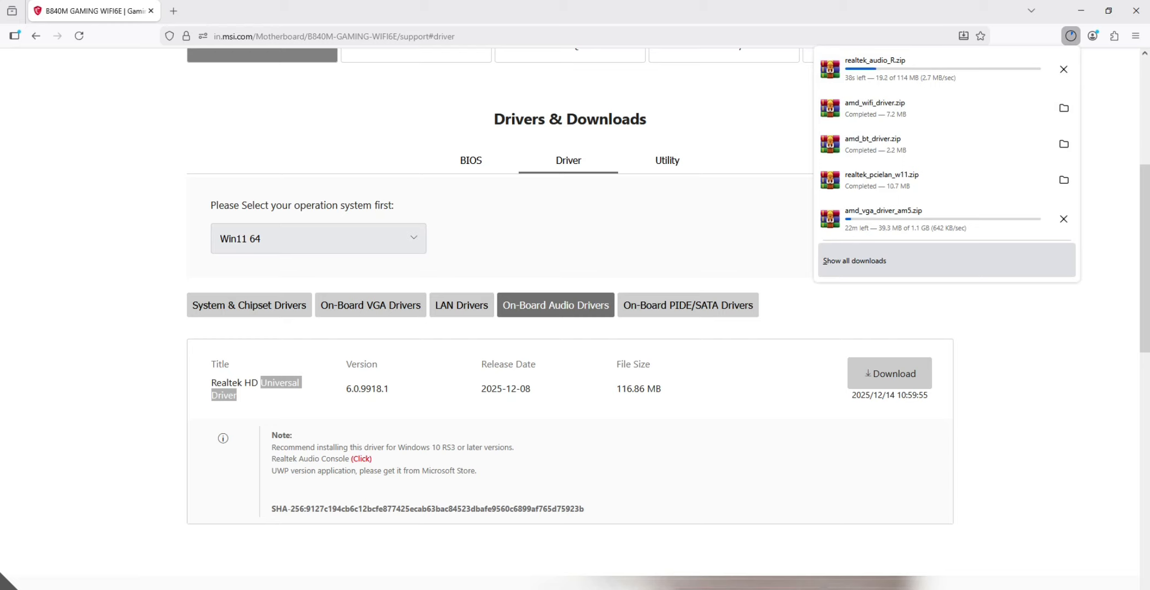
left_click(854, 260)
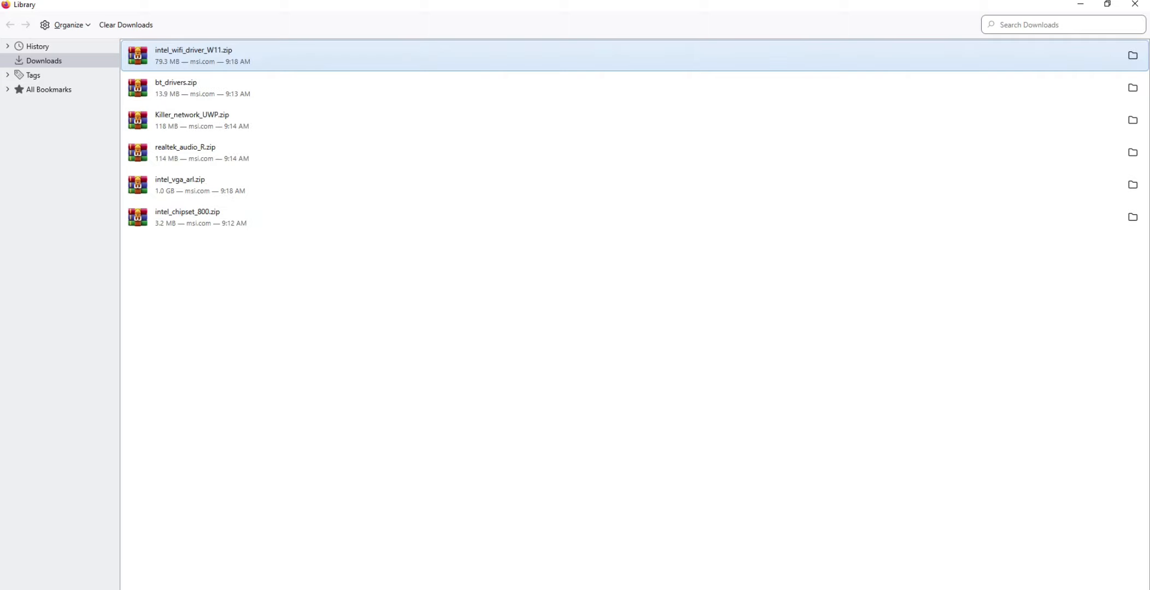
left_click(634, 382)
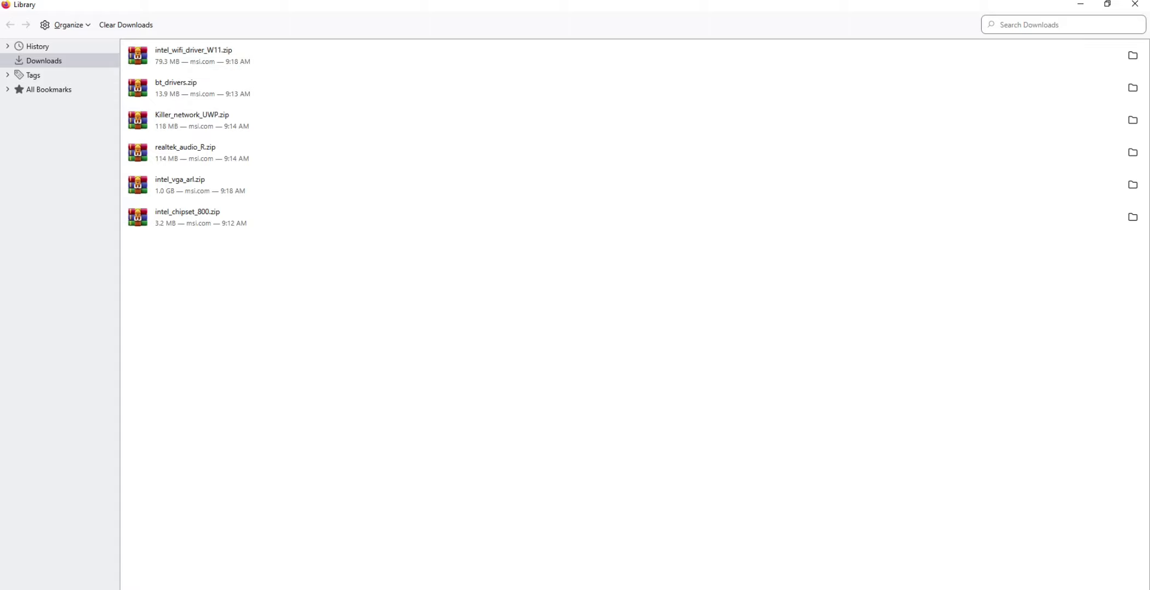
Open the downloaded intel_wifi_driver_W11.zip archive in WinRAR and dismiss the trial notice.
left_click(193, 56)
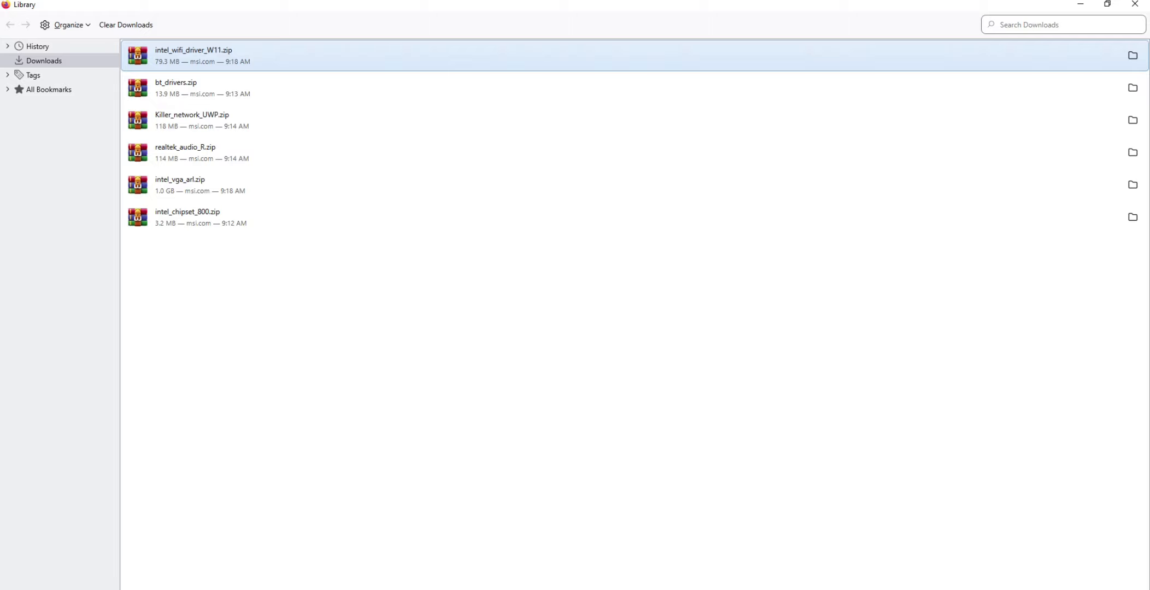
double_click(193, 55)
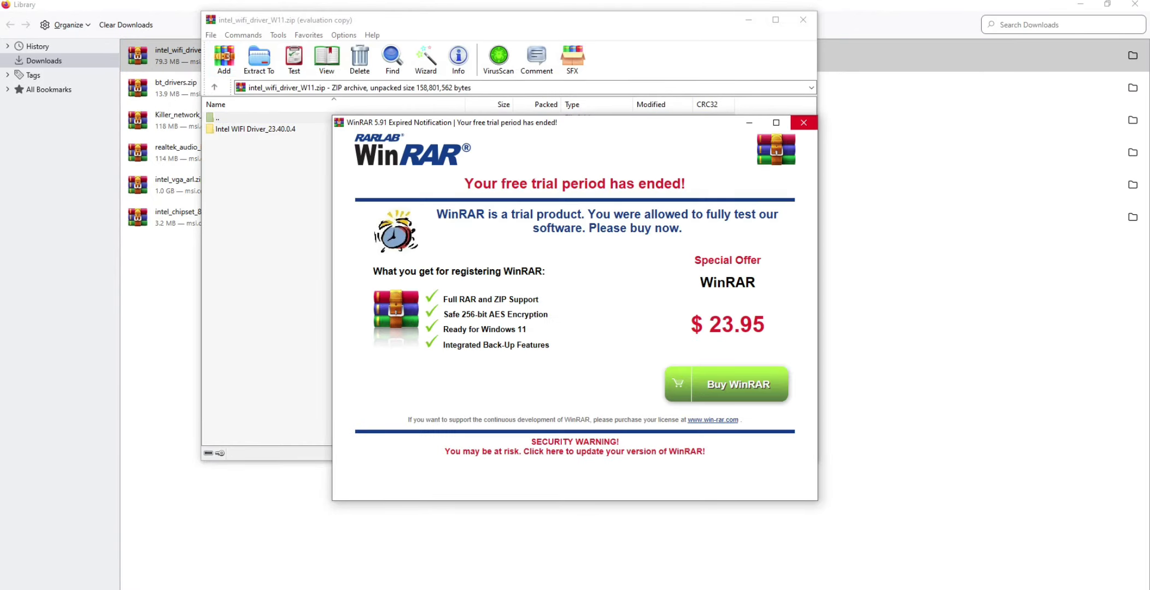
left_click(803, 123)
Browse inside the archive to the Intel WIFI Driver_23.40.0.4\UWD\Win64\Installer folder.
left_click(255, 129)
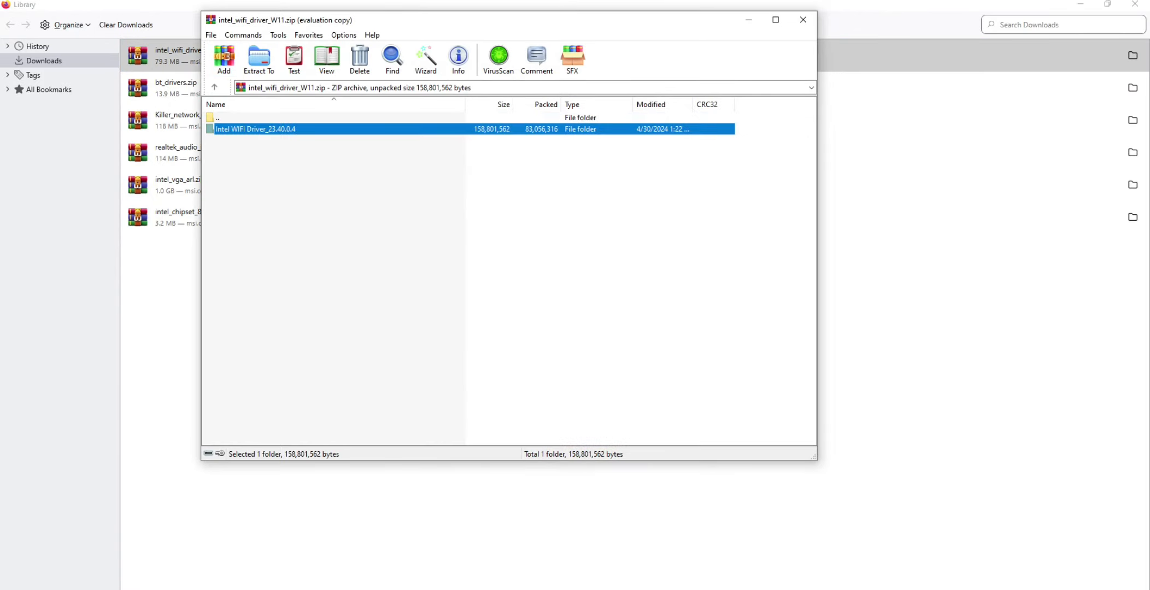
key("Return")
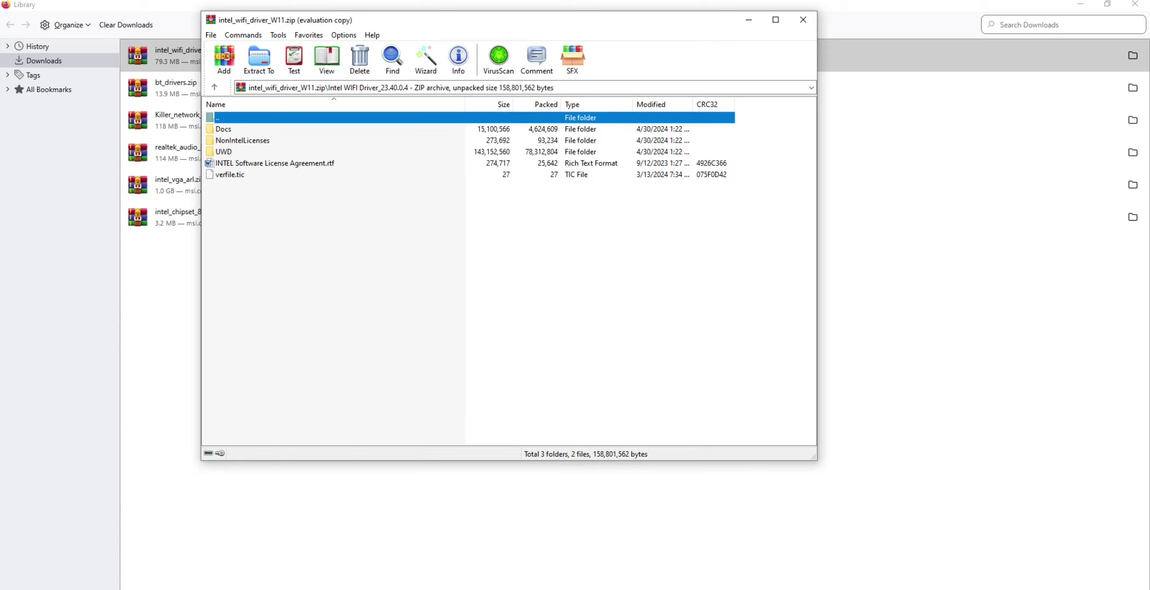
left_click(224, 152)
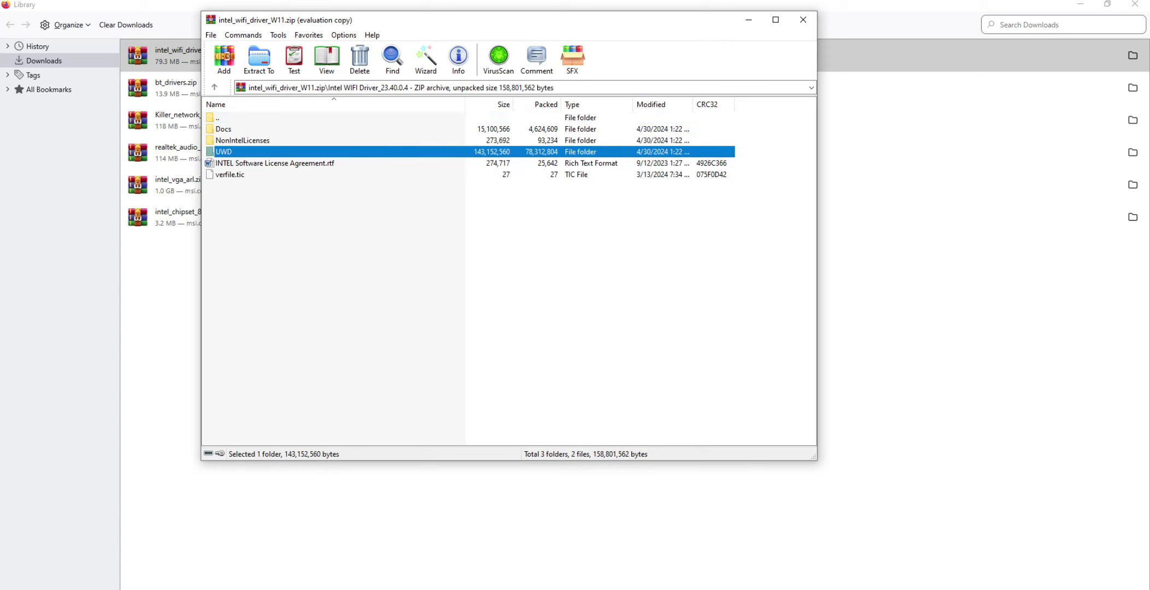
key("Return")
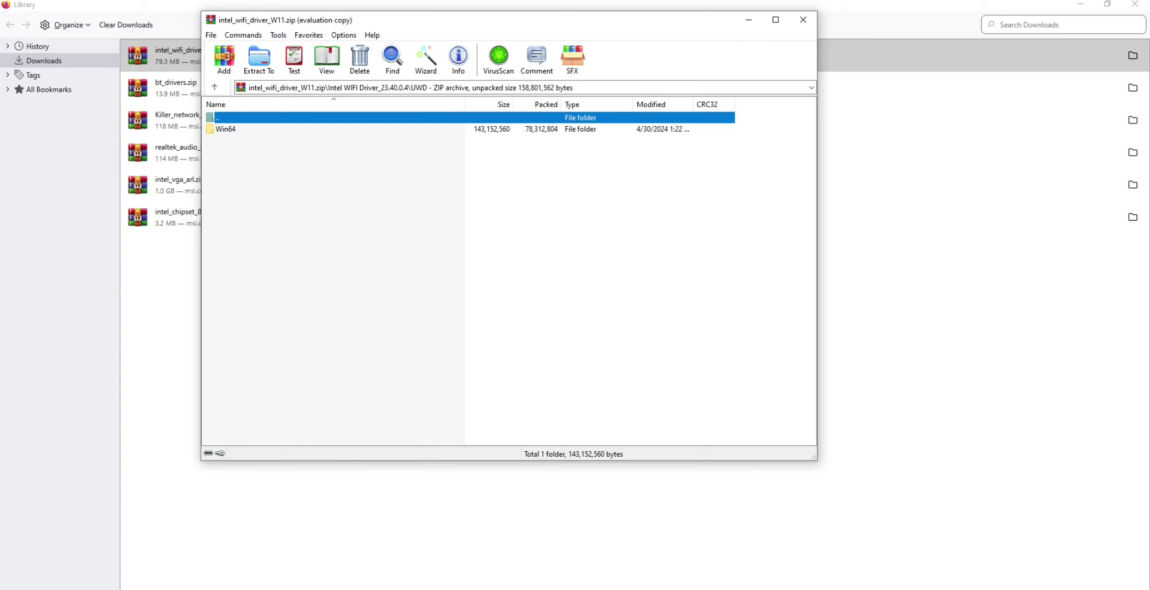
key("Down")
key("Return")
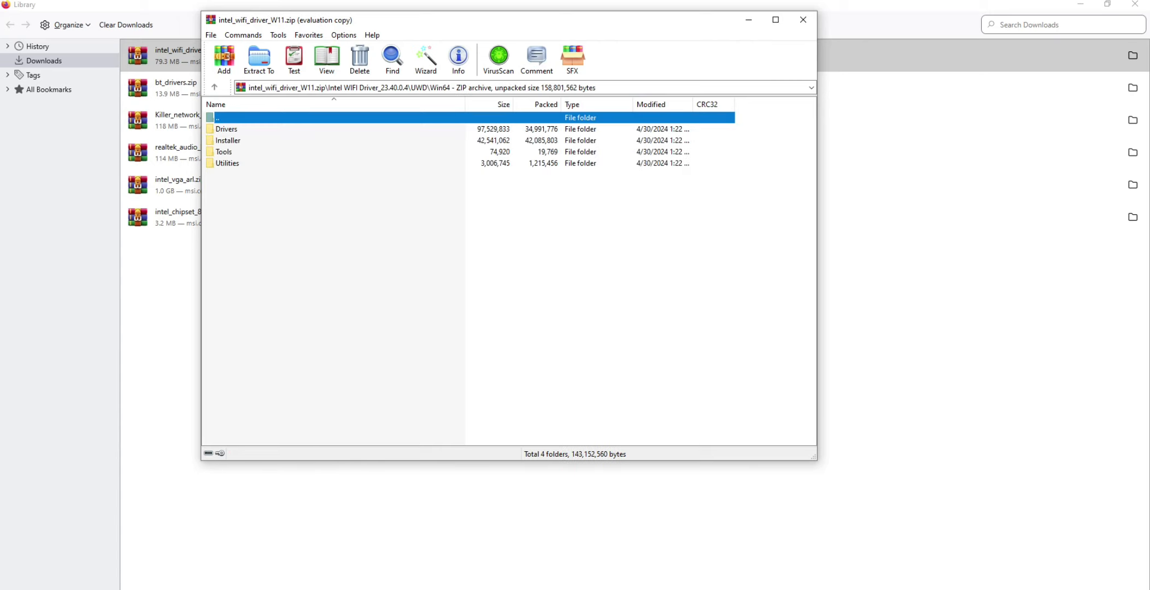
key("Down")
key("Down")
key("Return")
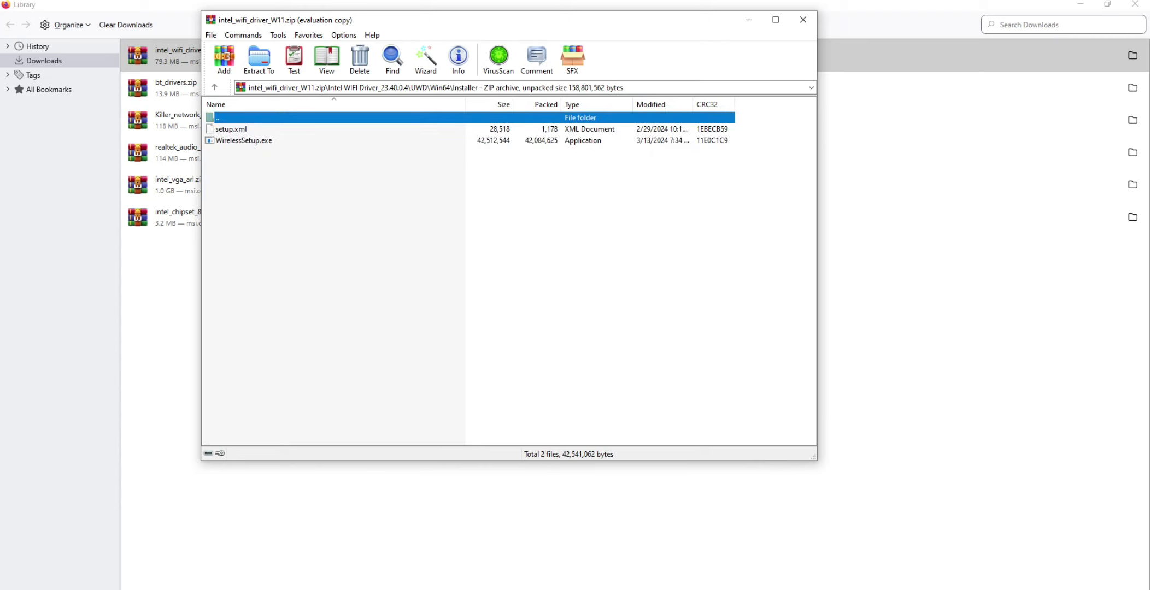
Launch WirelessSetup.exe from the Installer folder.
key("Down")
key("Down")
key("Return")
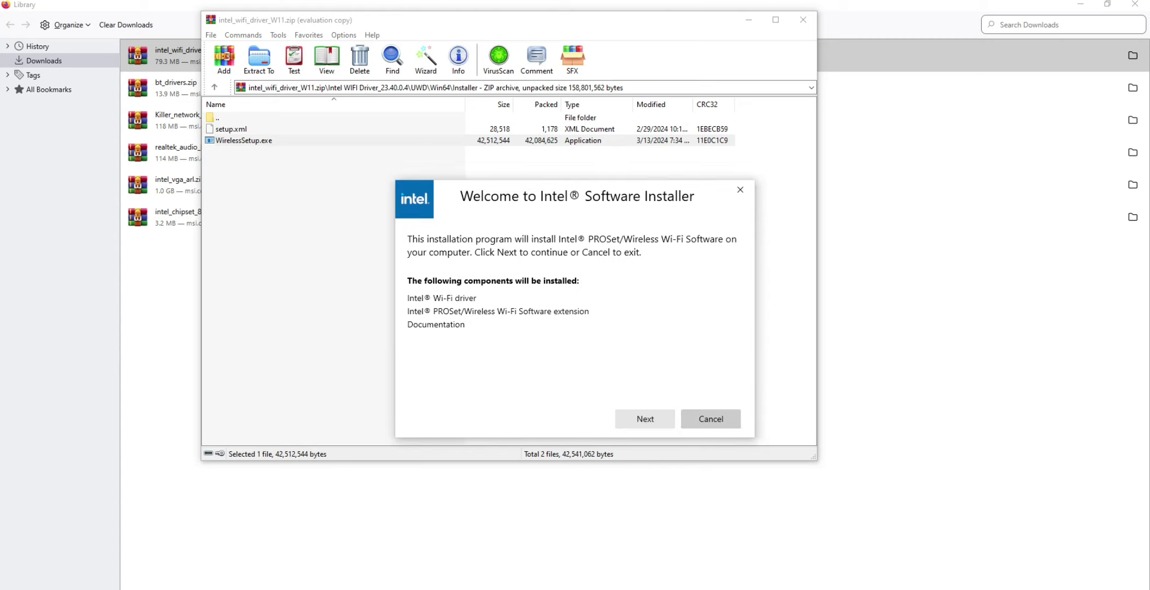
Accept the license terms, install the Intel PROSet/Wireless Wi-Fi Software, then close the finished installer and the archive.
key("Return")
key("space")
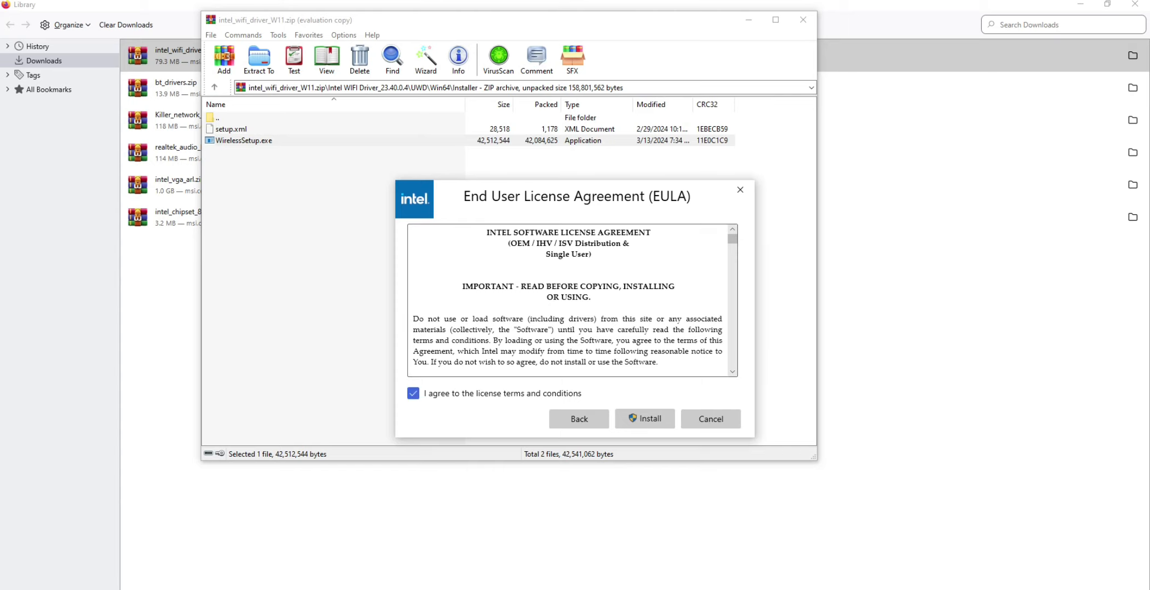
key("Return")
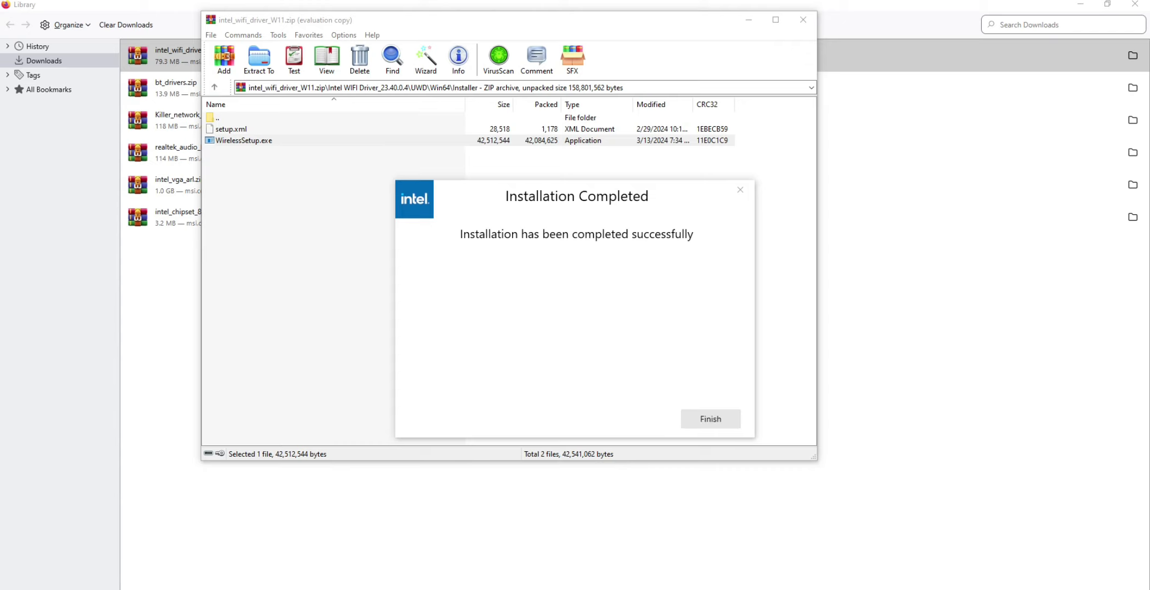
left_click(710, 419)
left_click(803, 20)
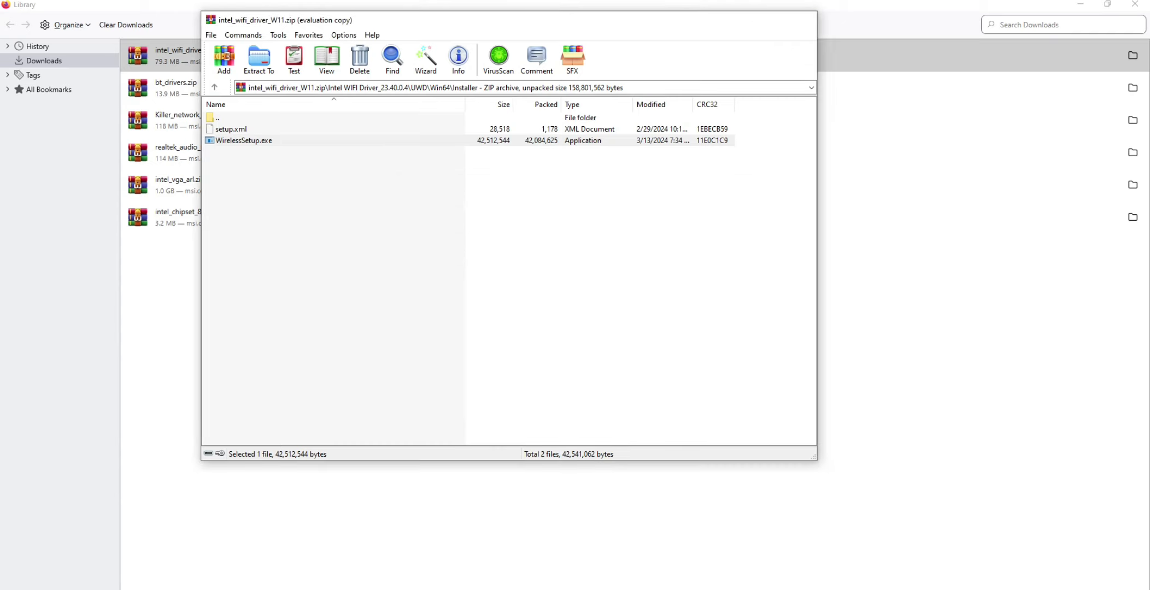
Open bt_drivers.zip and launch Intel Bluetooth.msi from its Intel BlueTooth Driver_23.70.0.2 folder.
left_click(382, 88)
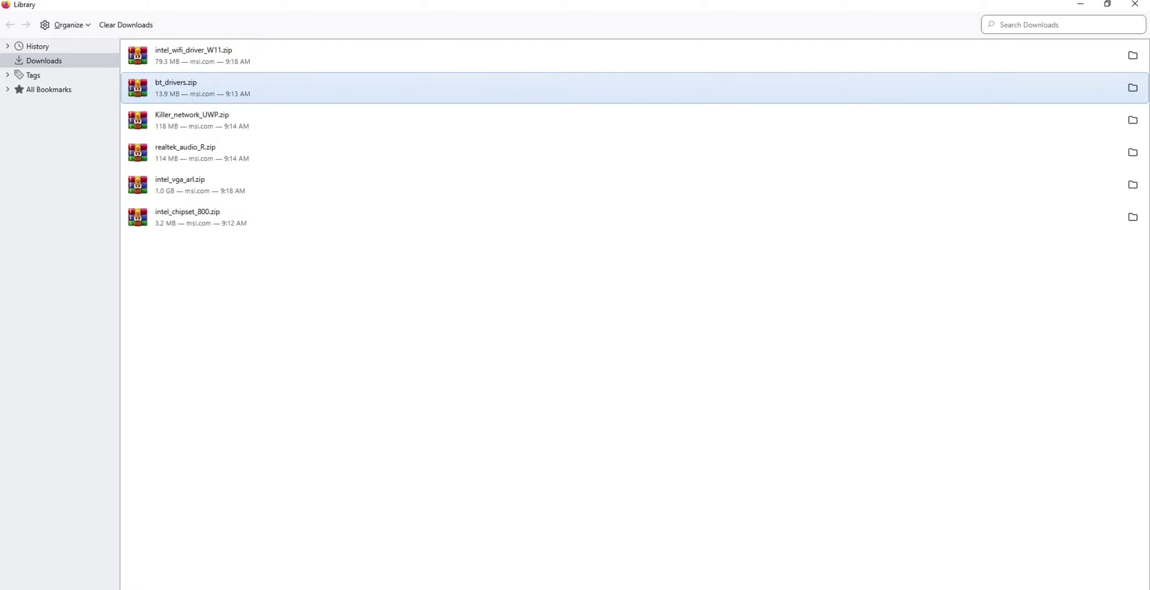
key("Return")
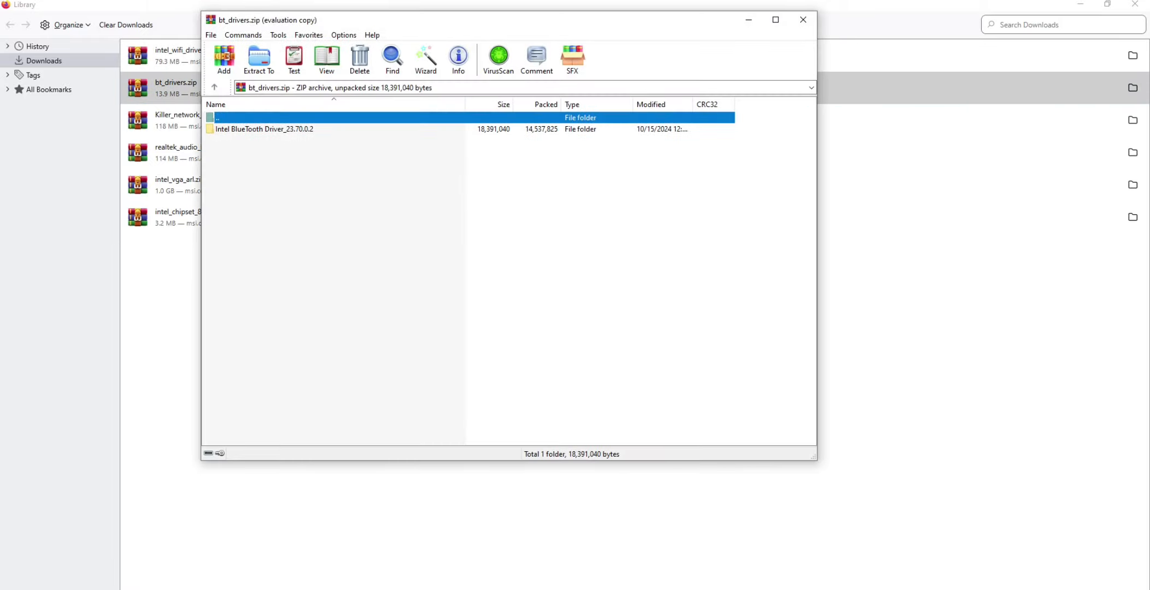
key("Escape")
key("Down")
key("Return")
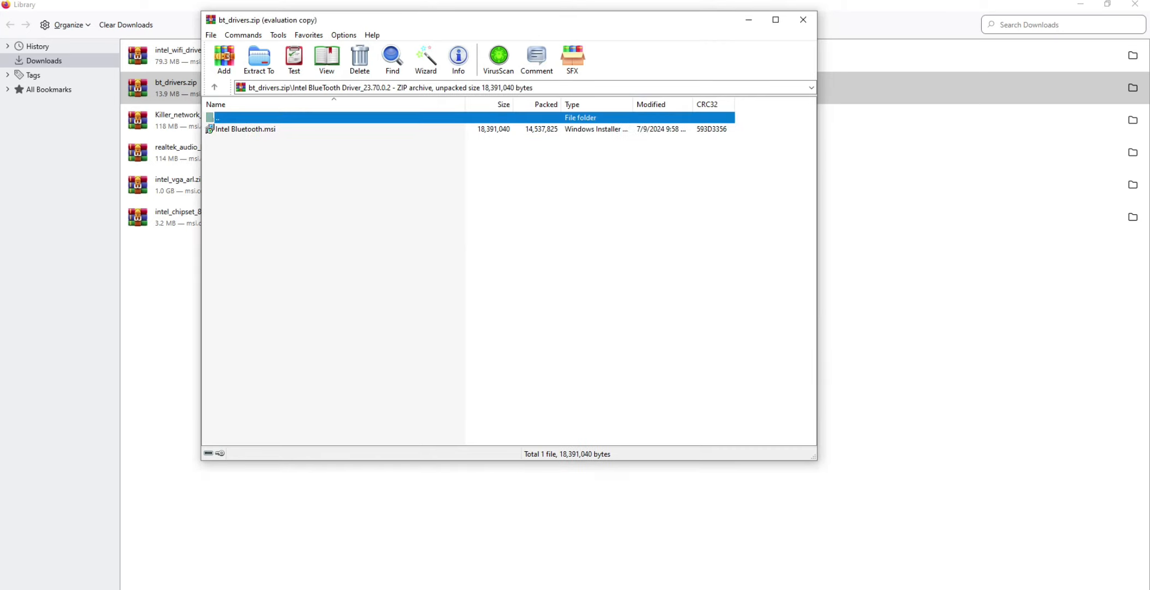
key("Down")
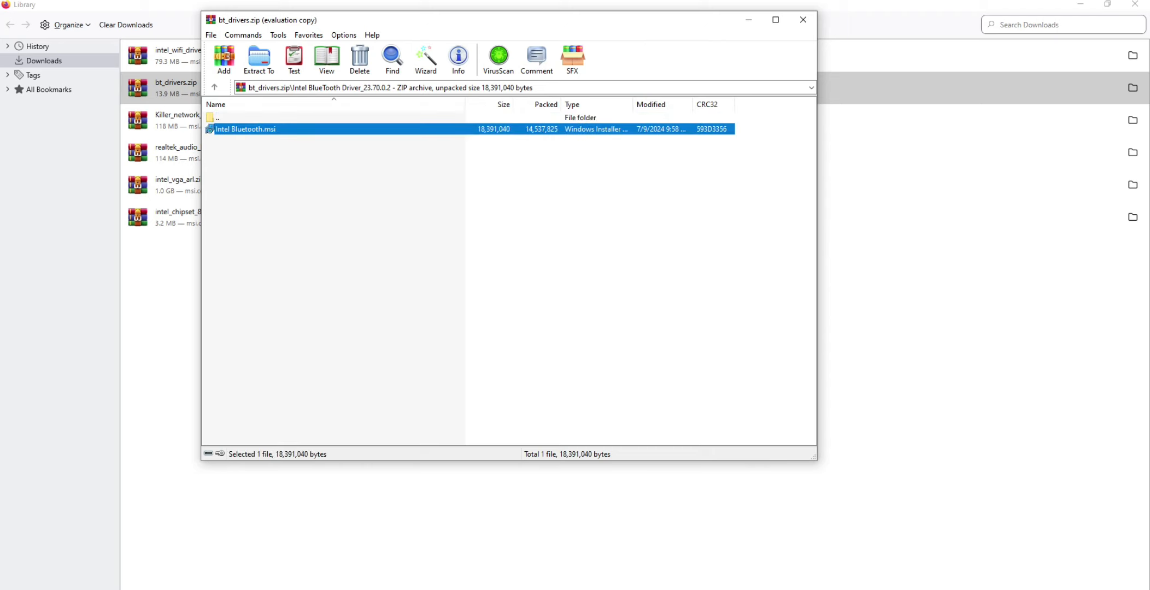
key("Return")
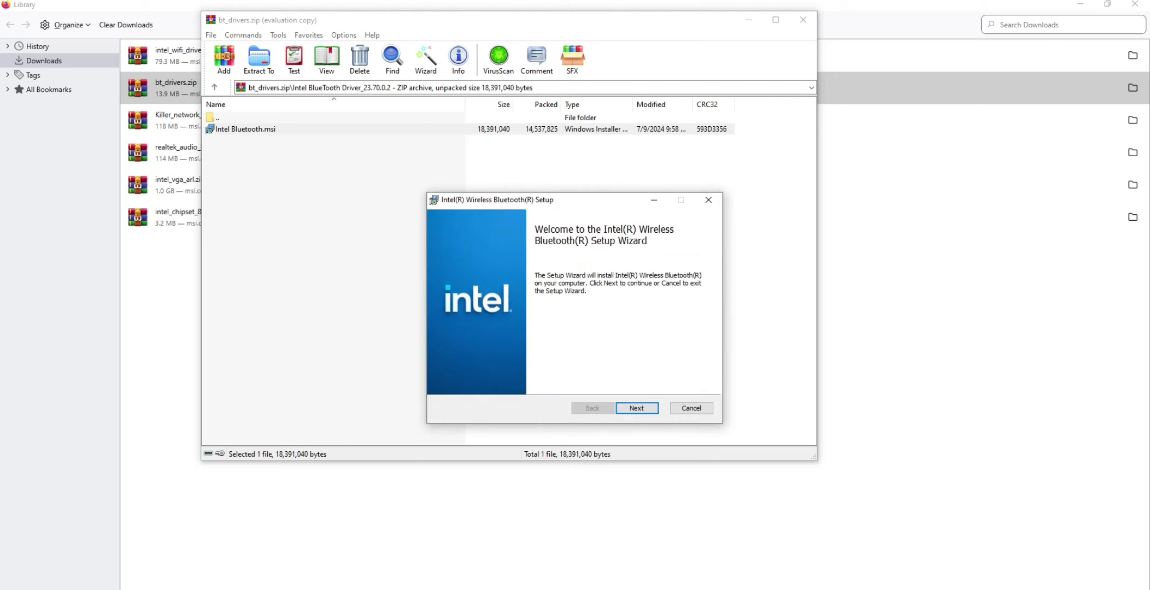
Install Intel Wireless Bluetooth with the license terms accepted and the Typical setup type, then close the finished wizard and the archive.
key("Return")
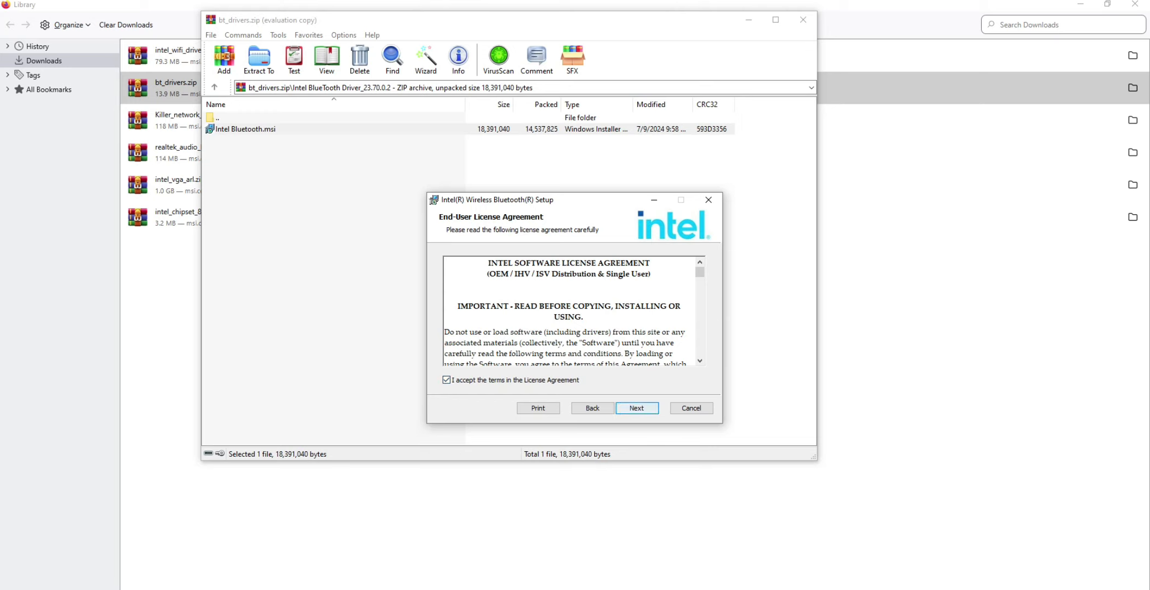
left_click_drag(574, 202, 425, 111)
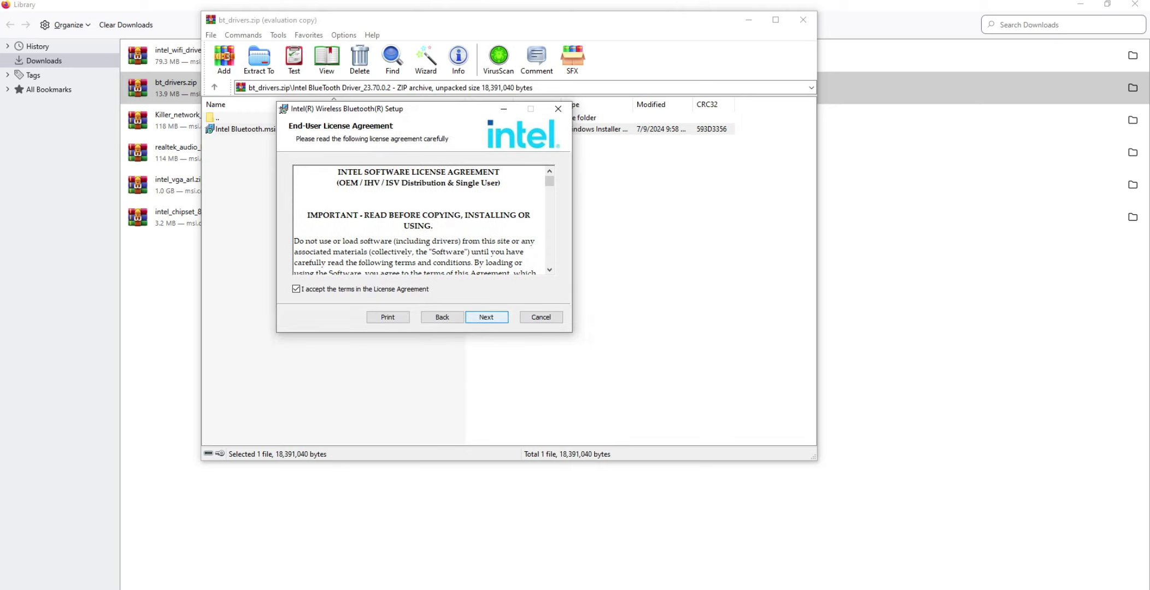
key("Return")
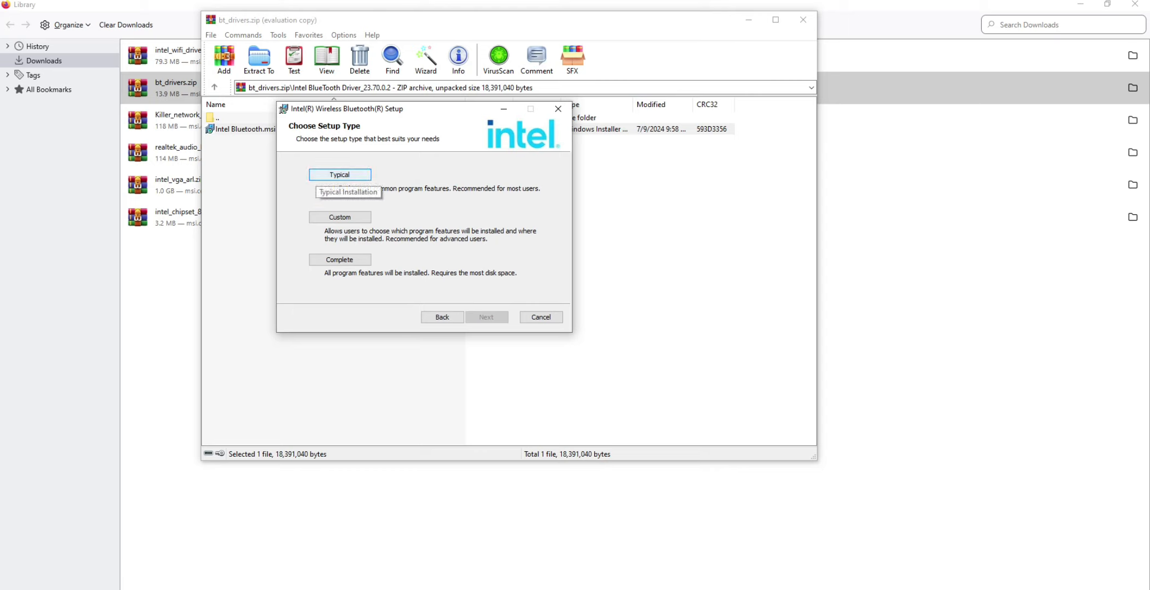
left_click(328, 175)
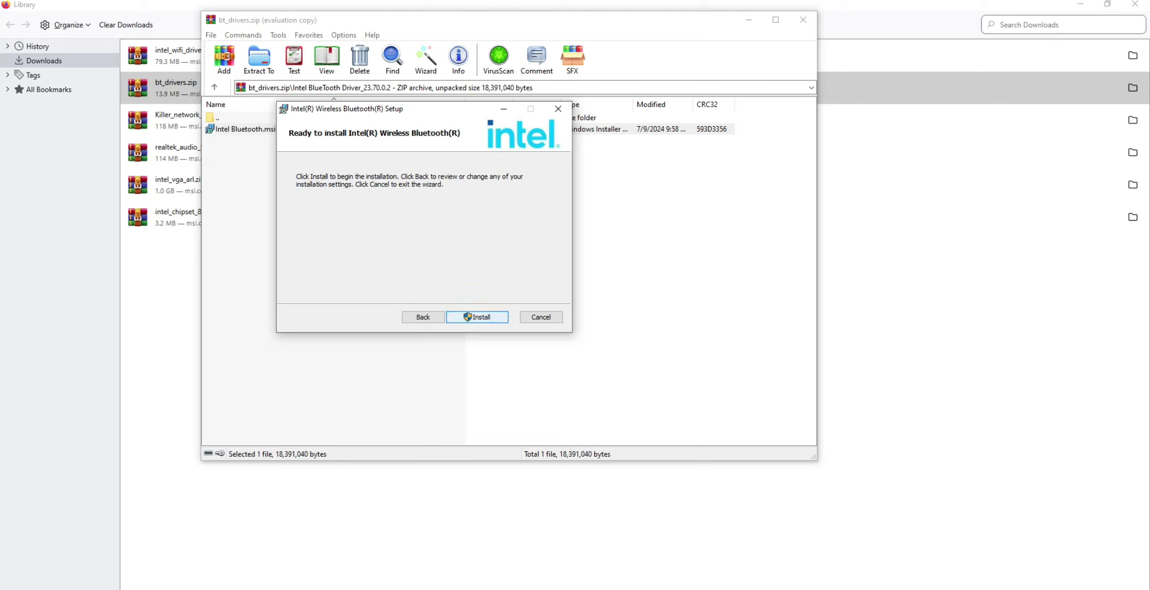
left_click(477, 317)
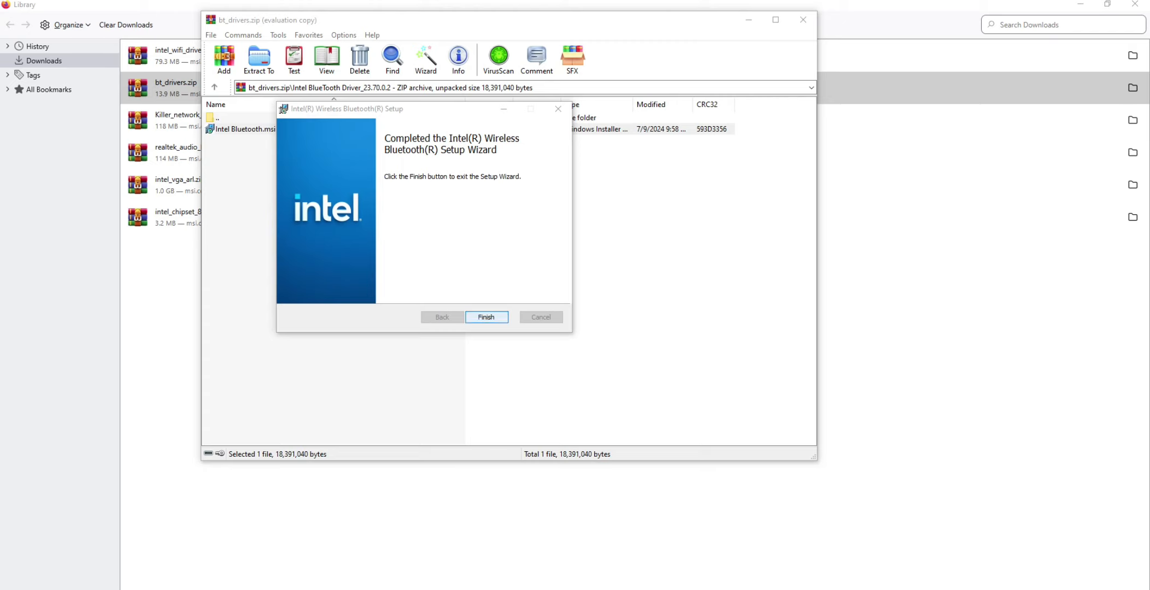
left_click(486, 317)
left_click(803, 20)
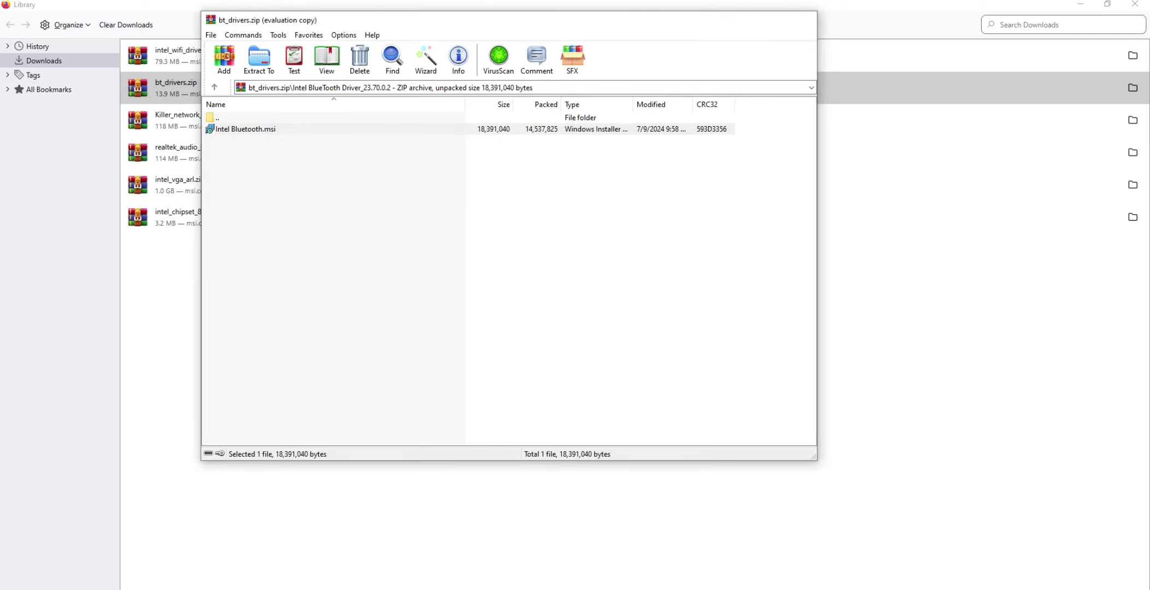
Open the Killer_network_UWP.zip archive at its Killer_network_UWP_36.24.12134 folder and dismiss the trial notice.
left_click(192, 120)
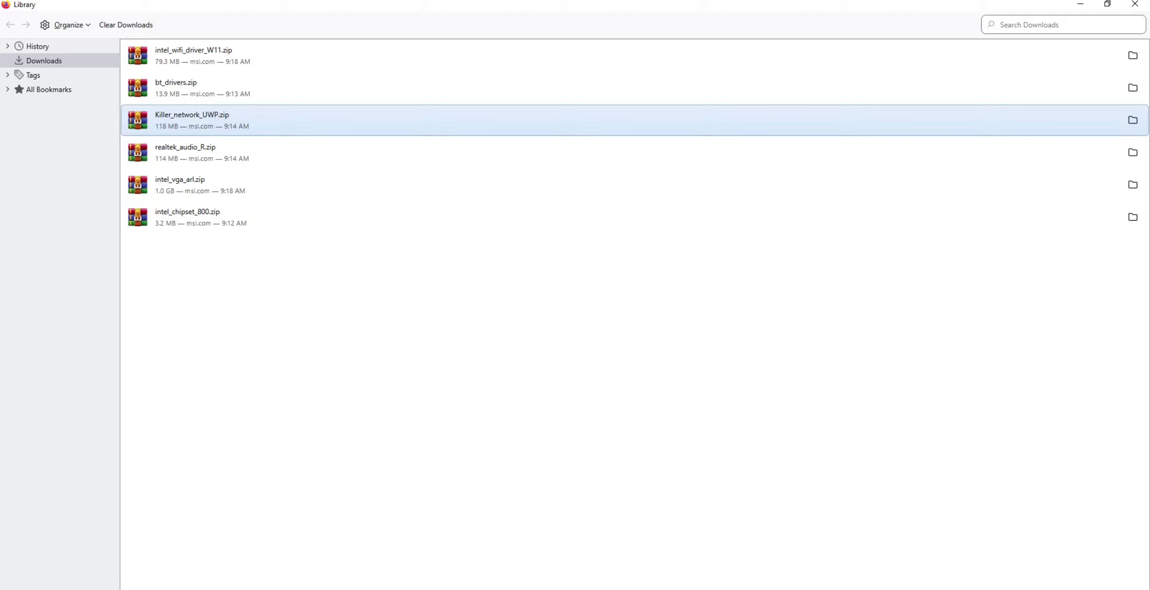
double_click(194, 119)
double_click(266, 130)
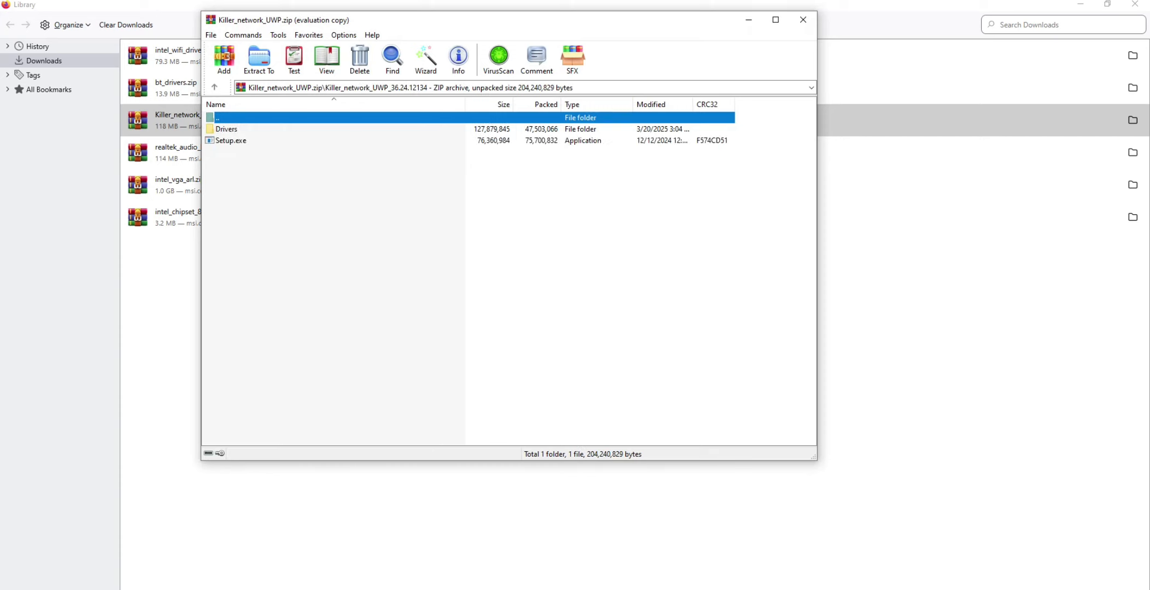
left_click(601, 193)
double_click(227, 130)
double_click(233, 129)
double_click(233, 130)
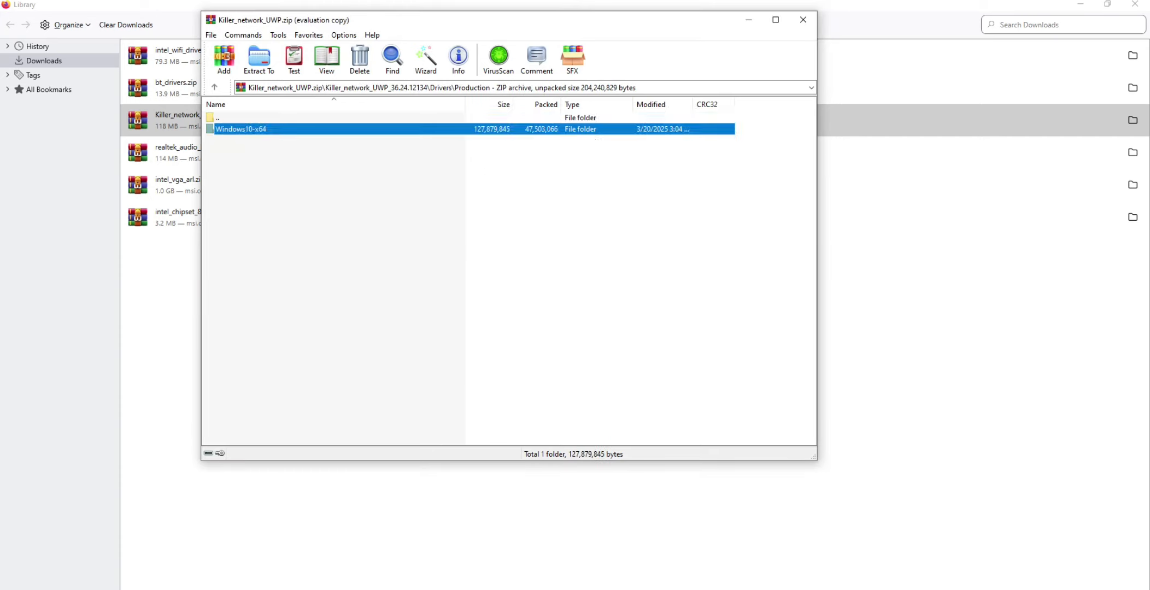
double_click(224, 118)
double_click(224, 118)
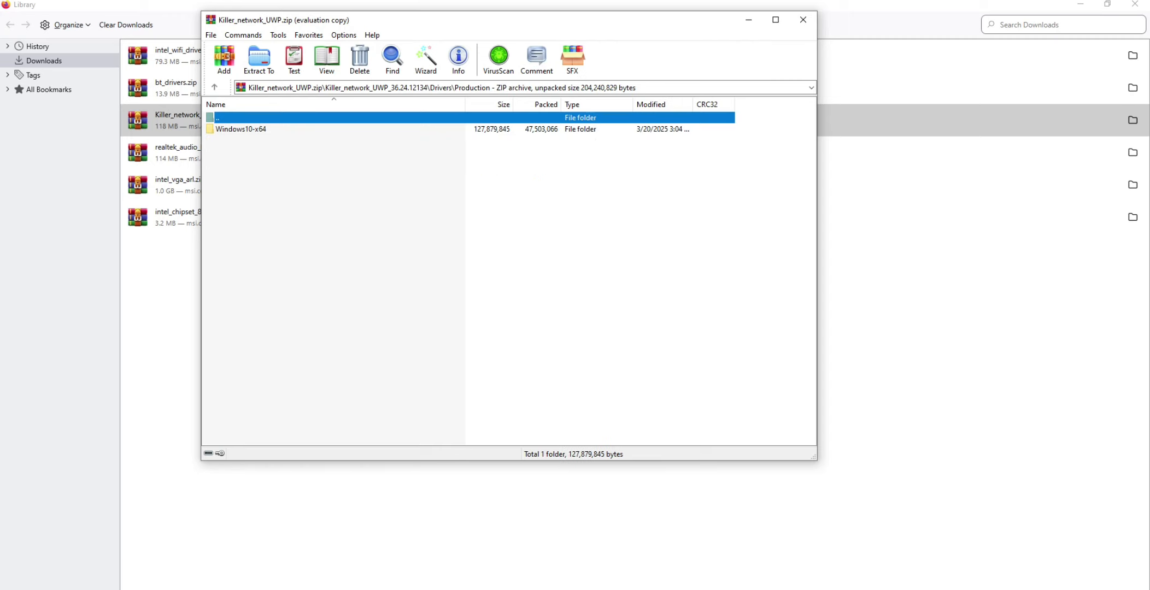
double_click(224, 118)
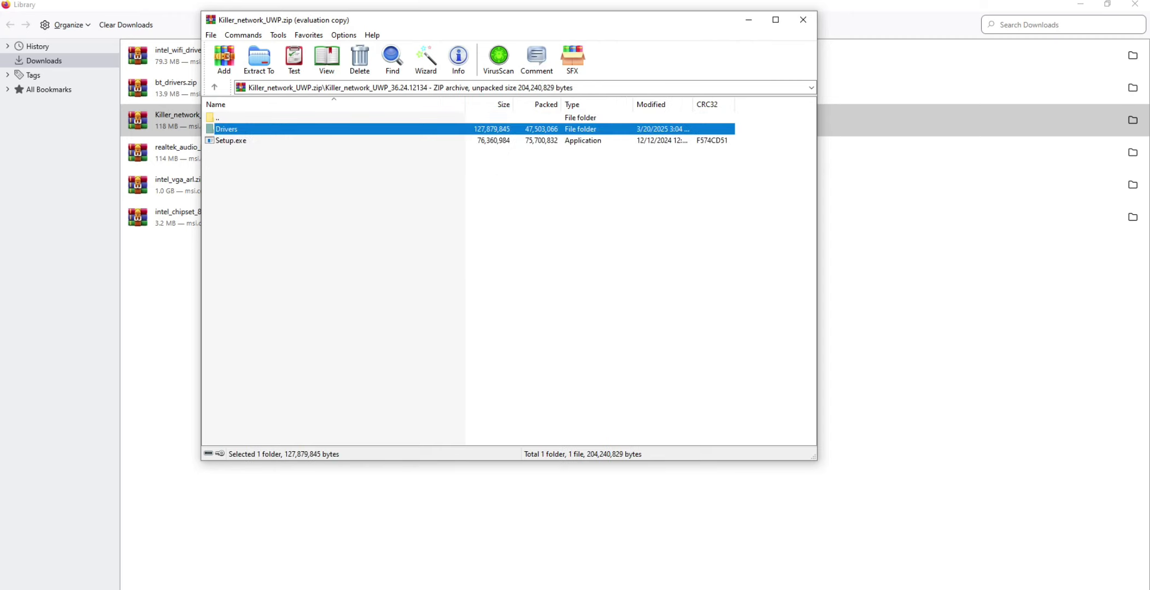
Try to install Killer Performance Driver Suite UWD with Setup.exe, then exit the wizard and close the archive.
left_click(230, 141)
double_click(231, 141)
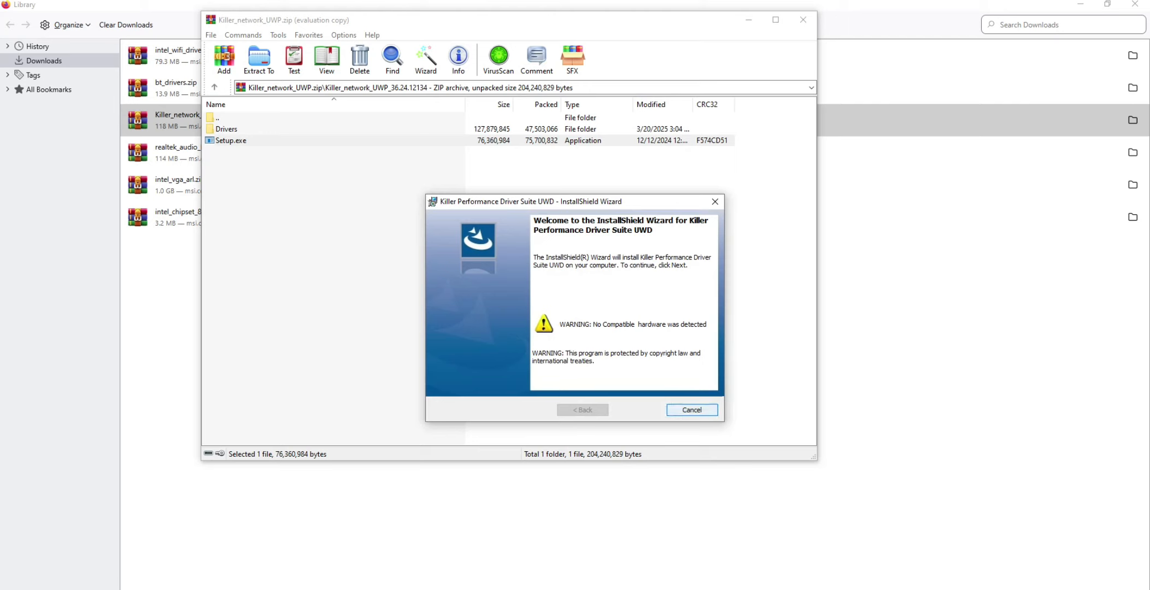
left_click(691, 409)
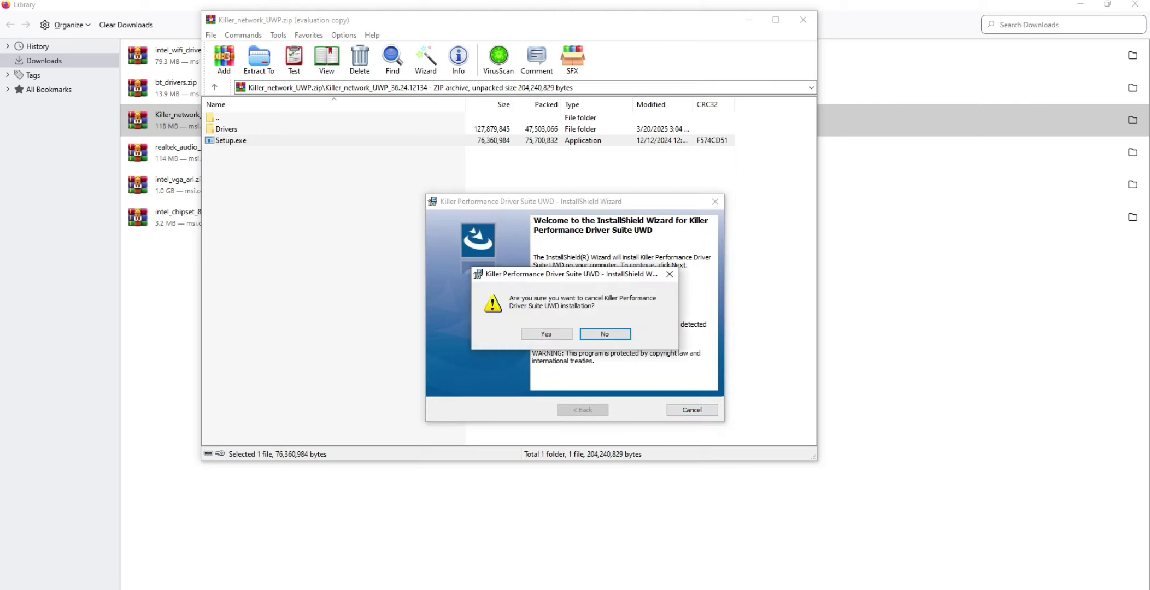
left_click(546, 333)
key("Return")
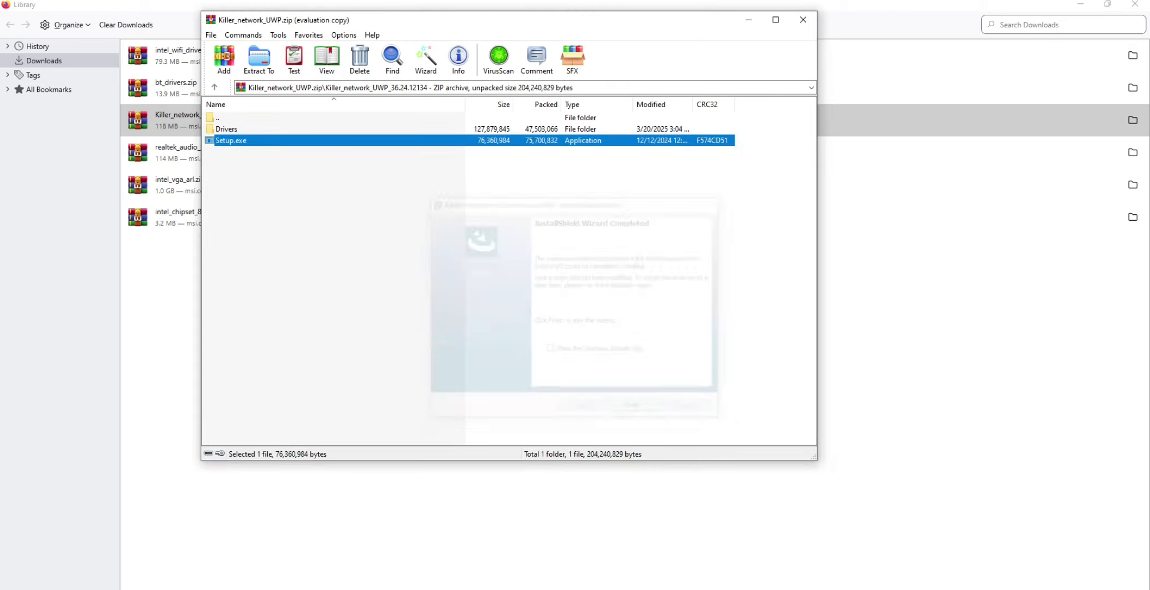
left_click(802, 19)
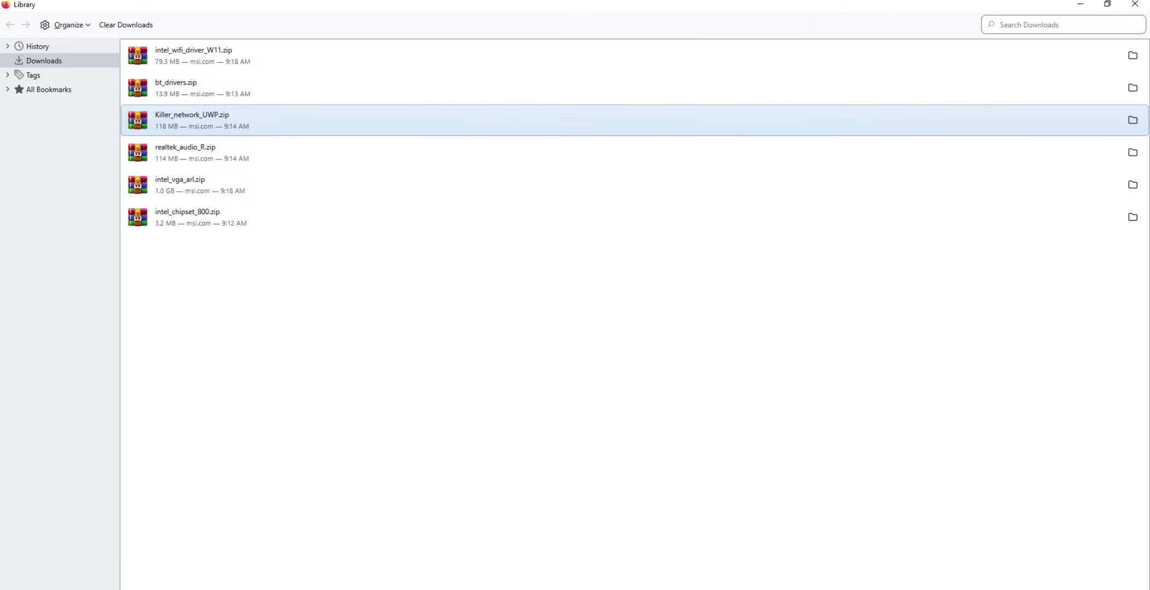
Open realtek_audio_R.zip, dismiss the trial notice, and launch setup.exe from the Realtek HD Universal Driver folder.
left_click(635, 153)
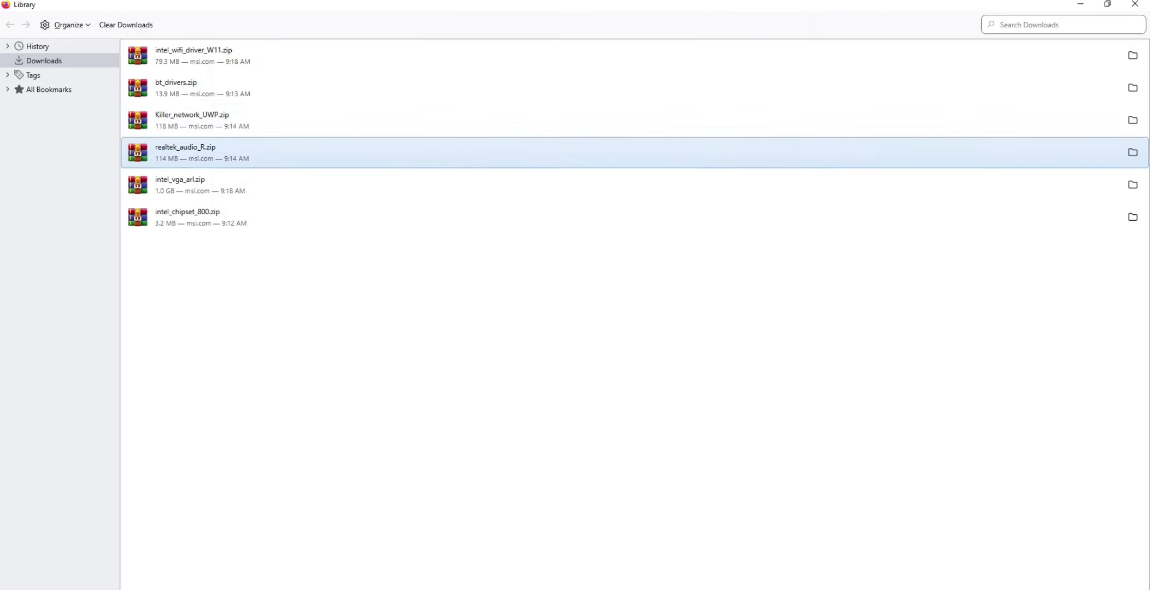
double_click(541, 152)
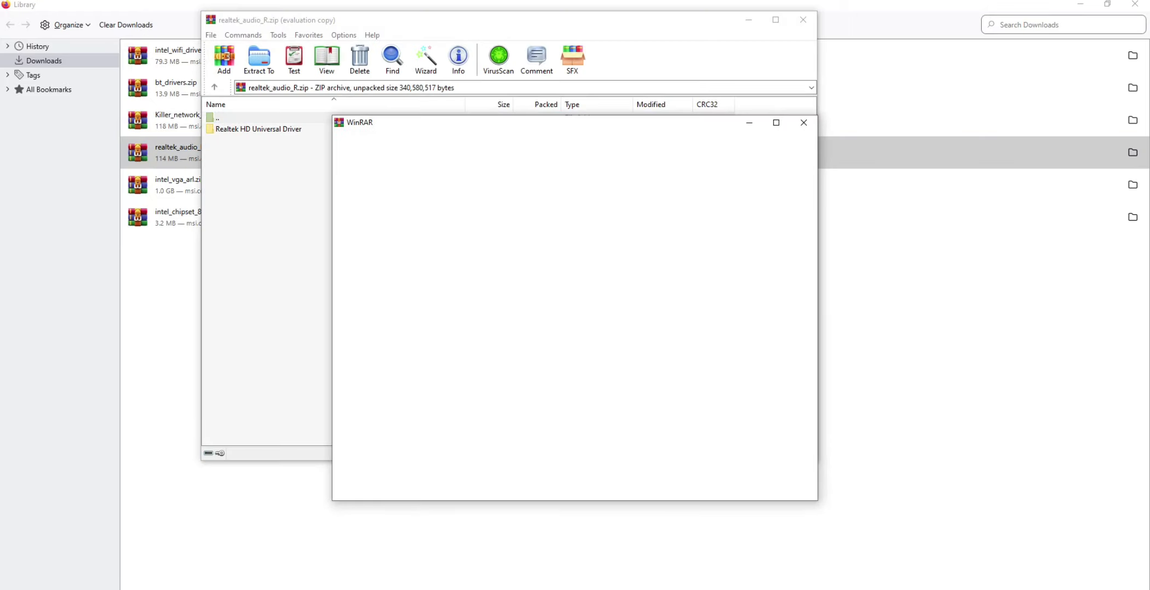
left_click(802, 123)
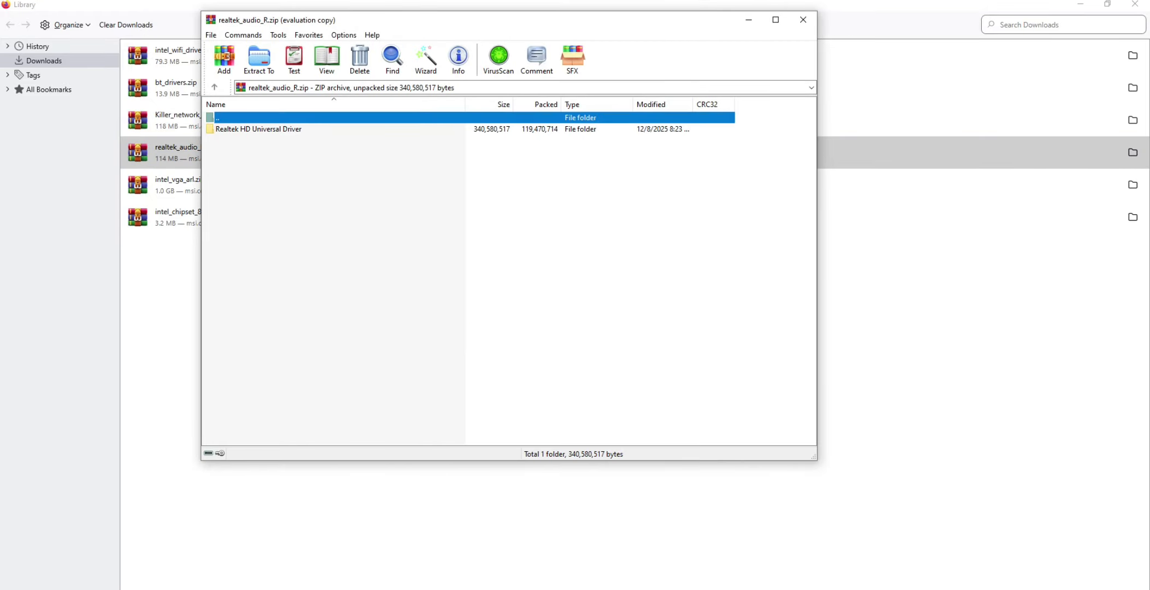
double_click(258, 129)
scroll(505, 277, "down", 5)
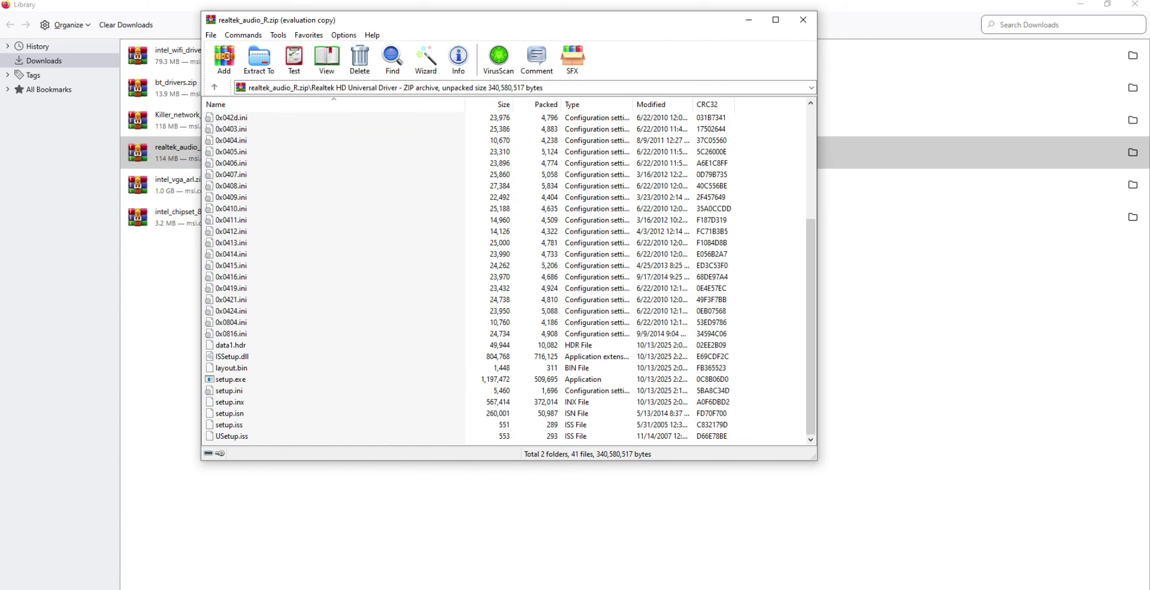
left_click(230, 380)
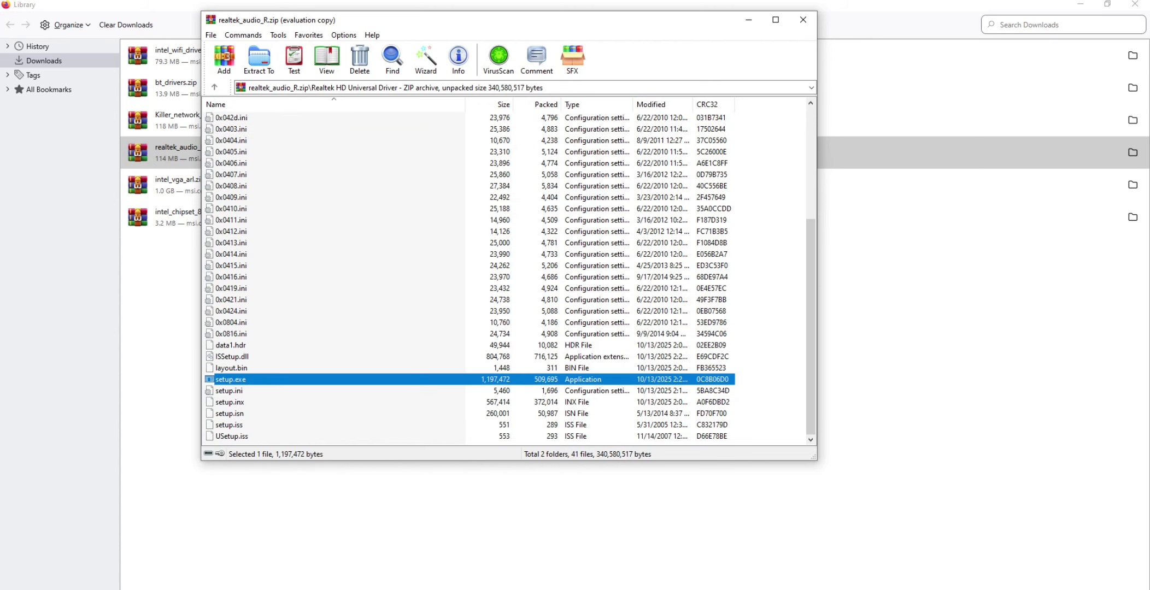
double_click(231, 380)
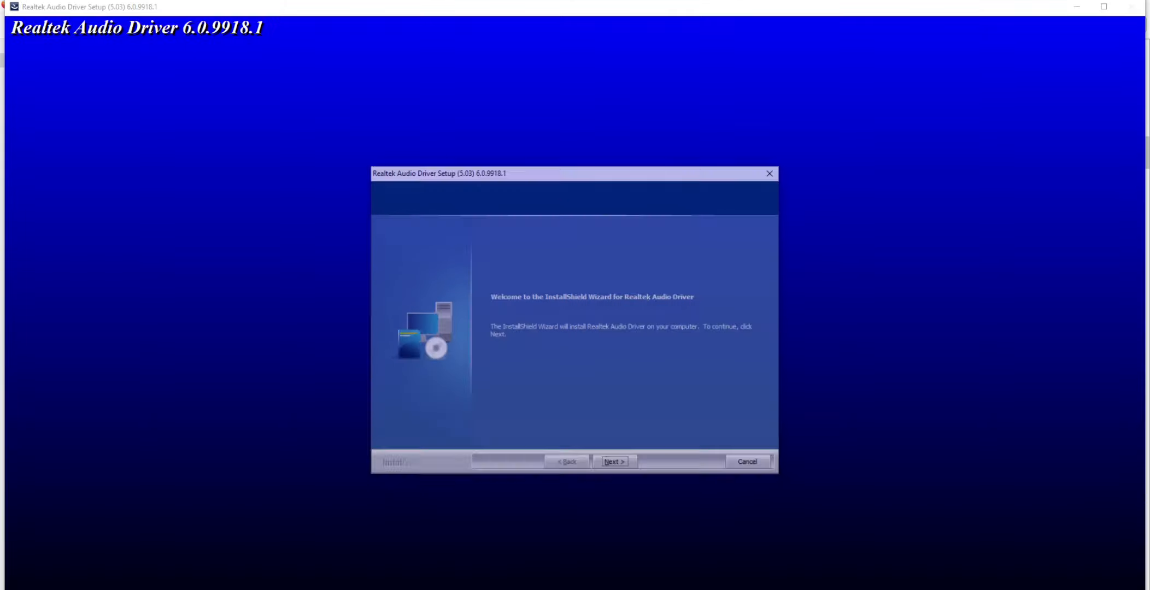
Uninstall the current Realtek audio driver with the setup wizard, finish without restarting the computer, and close the archive.
key("Return")
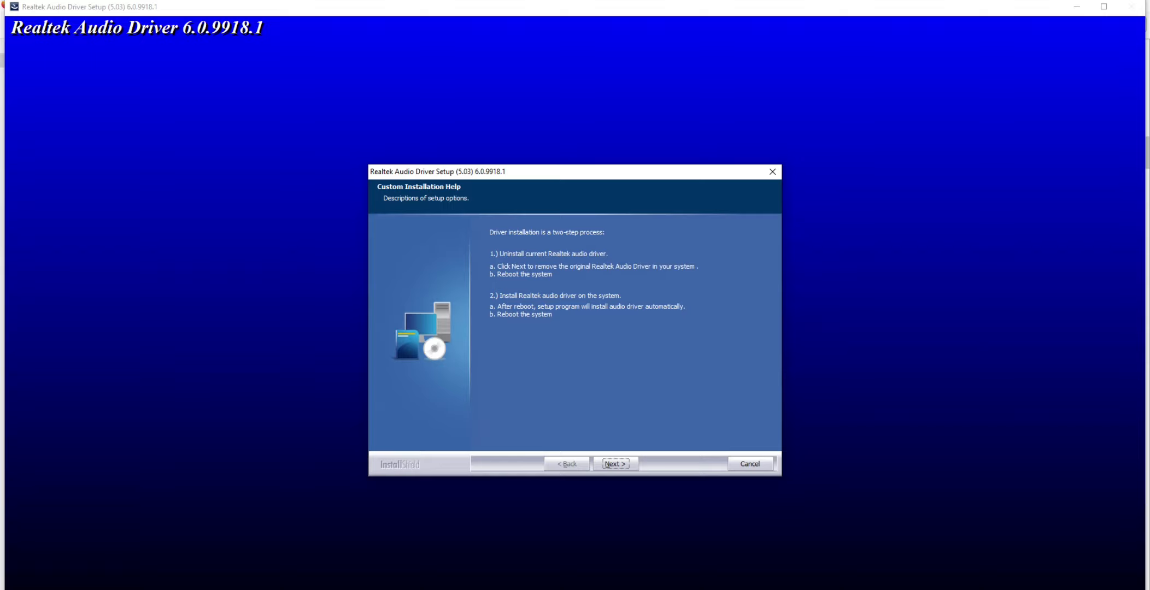
key("Return")
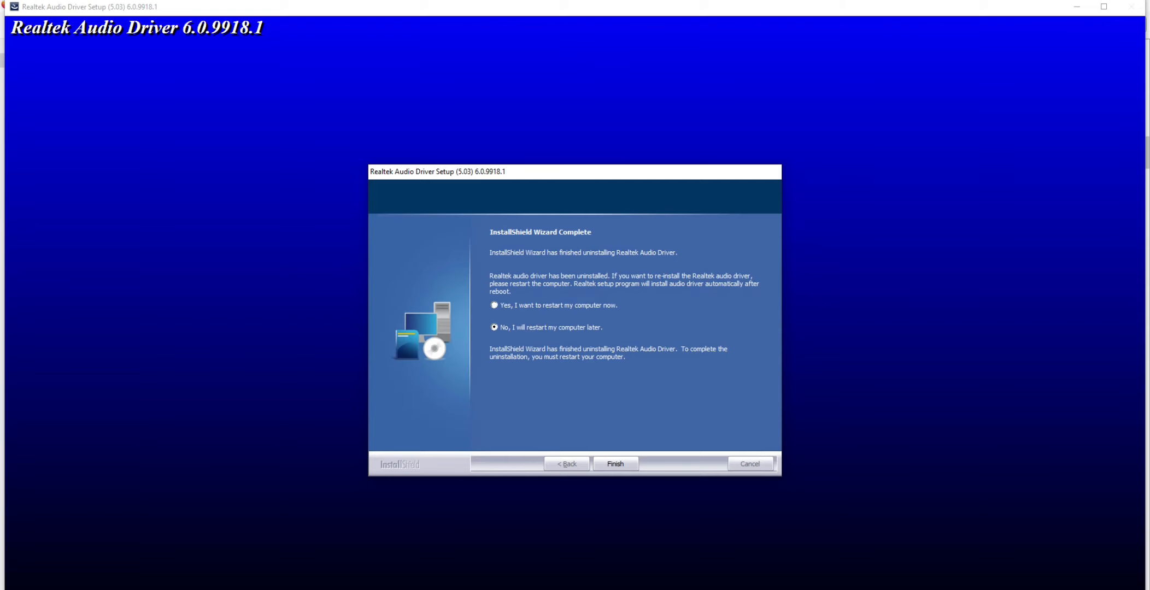
key("Return")
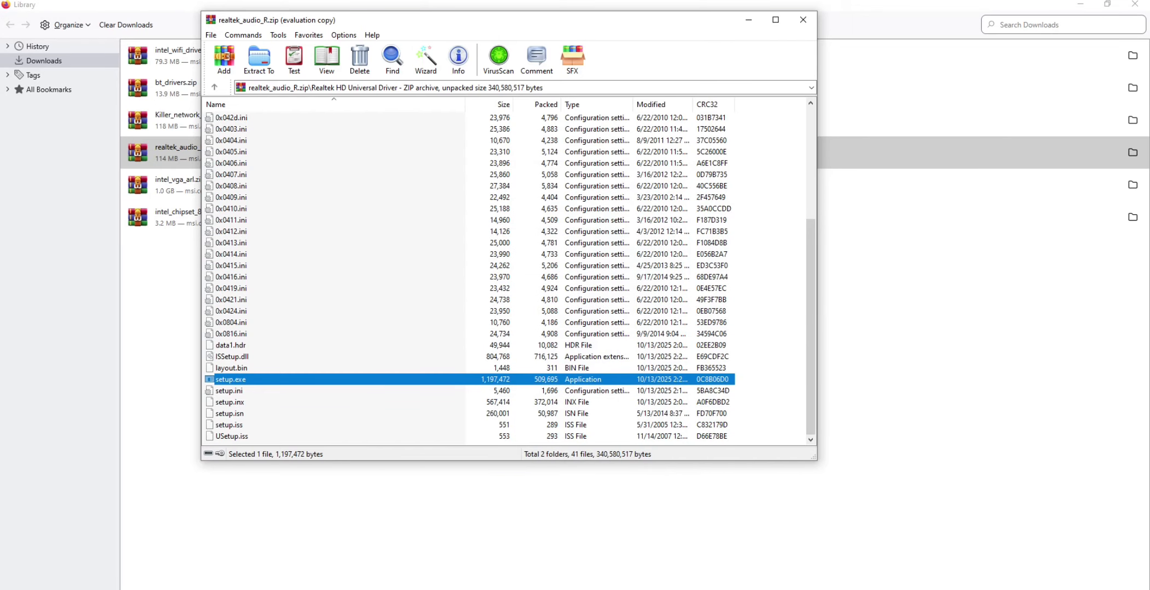
left_click(803, 20)
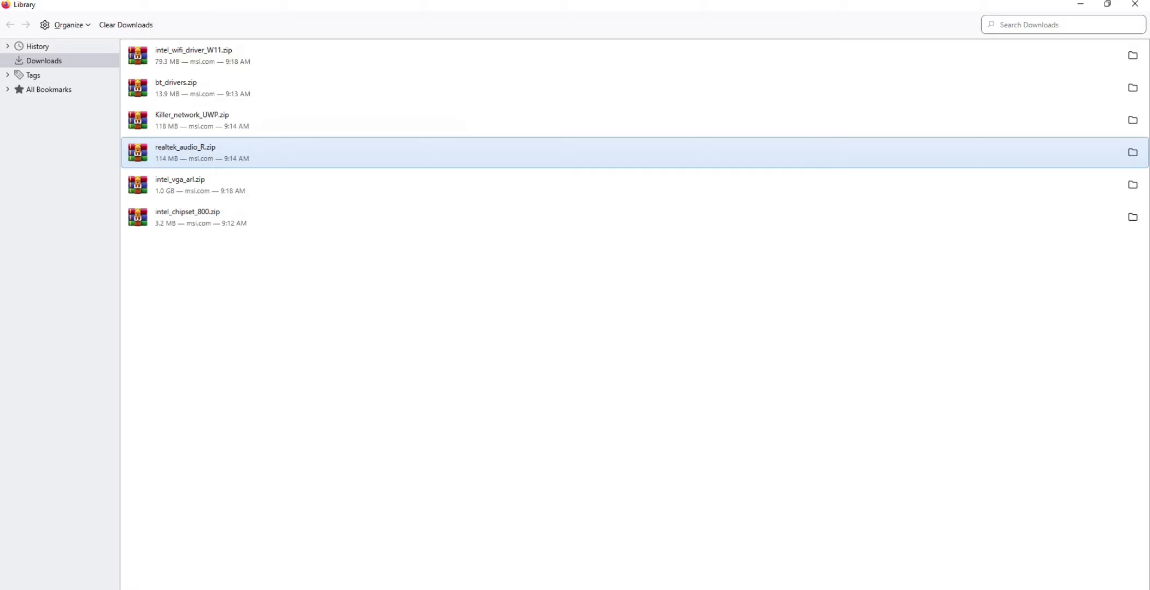
Open intel_vga_arl.zip, dismiss the trial notice, and enter the Intel VGA Driver_32.0.101.6629 folder.
left_click(180, 185)
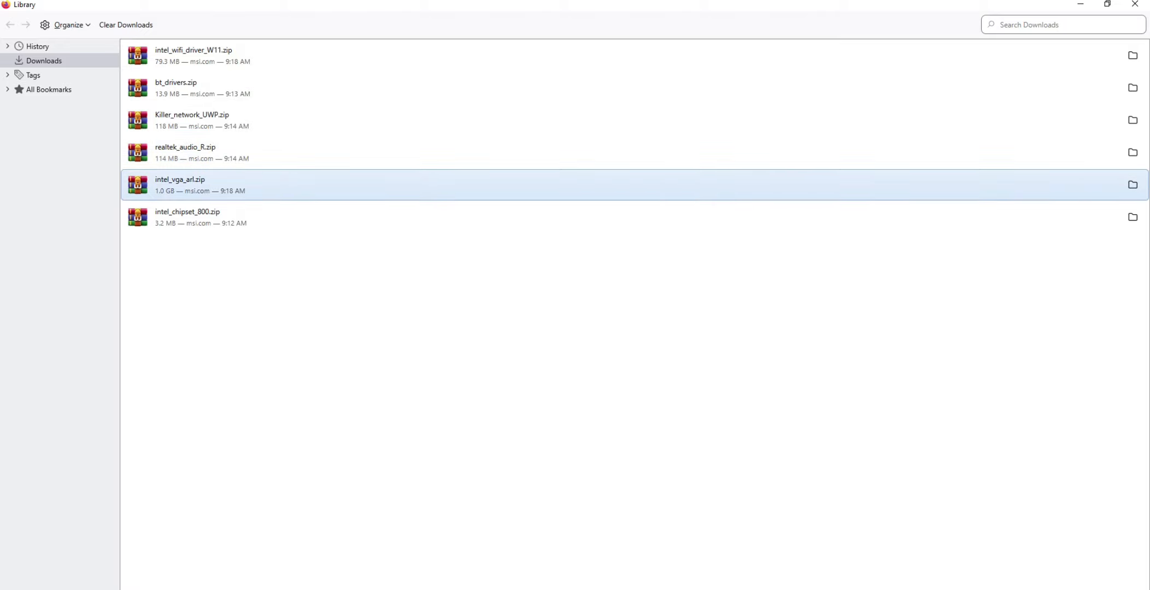
key("Return")
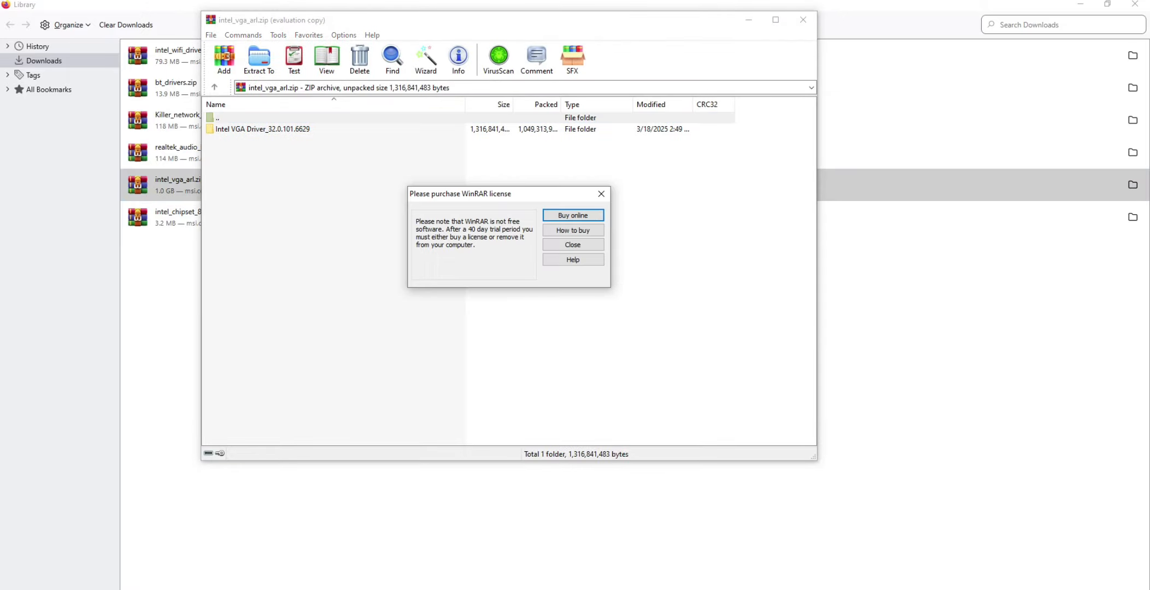
key("Escape")
key("Down")
key("Return")
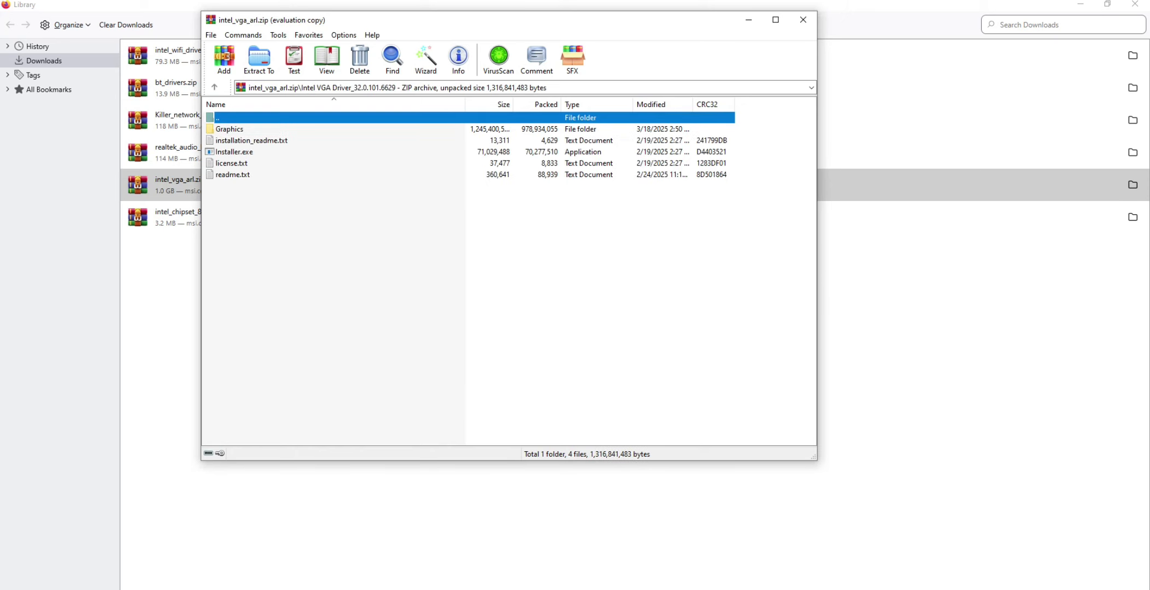
Examine the contents of the Graphics folder in the archive for a setup file, then return to the parent folder.
key("Down")
key("Return")
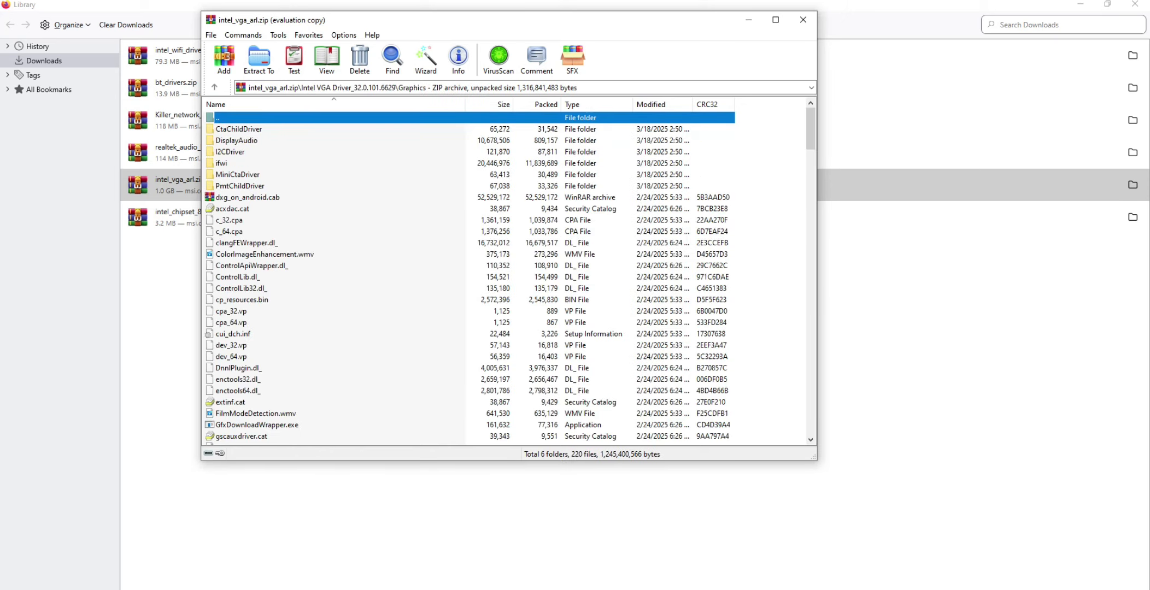
scroll(508, 273, "down", 15)
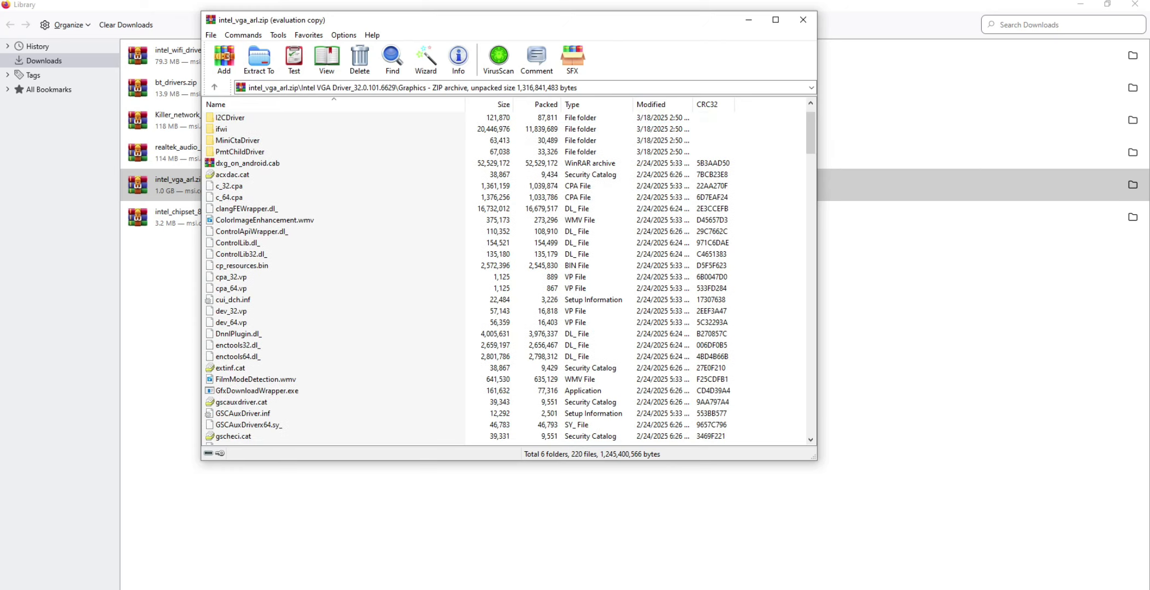
scroll(510, 275, "down", 20)
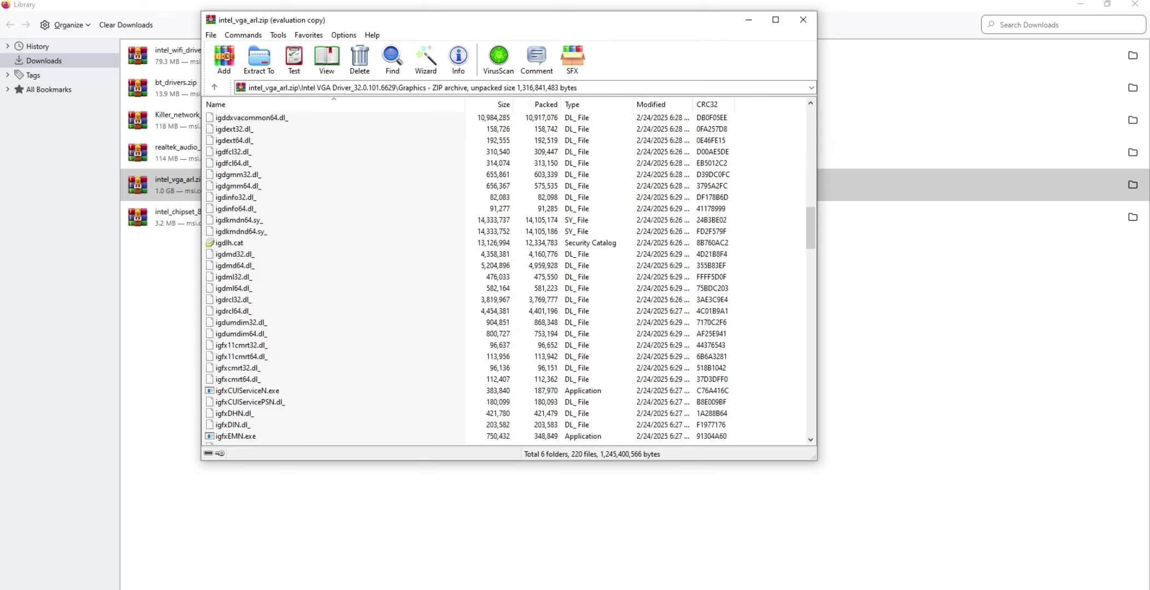
scroll(511, 276, "down", 14)
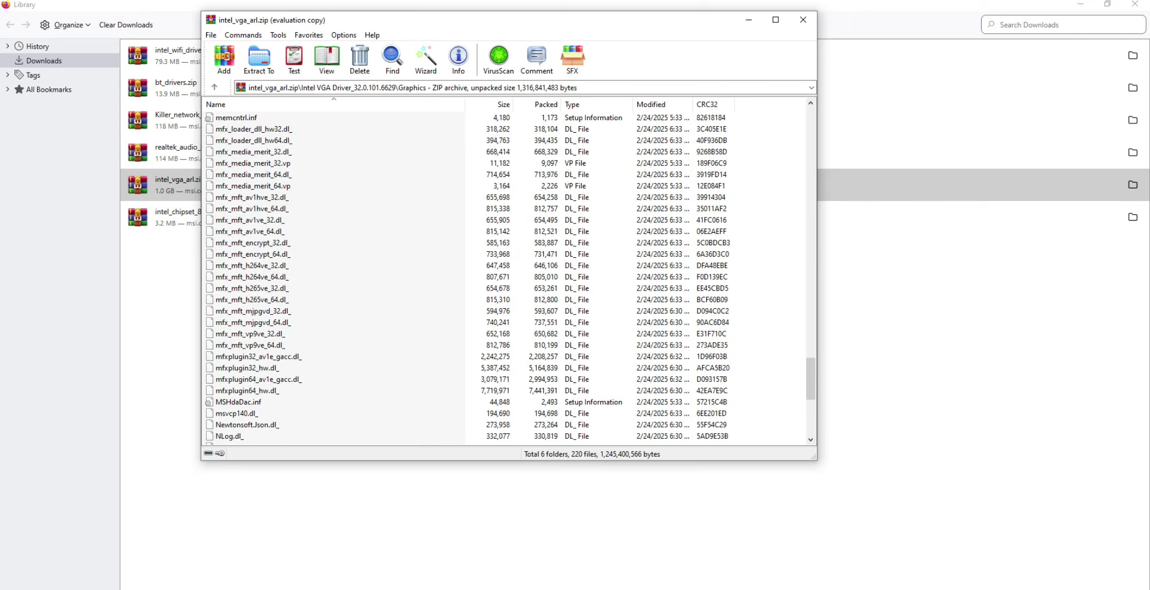
scroll(508, 276, "up", 5)
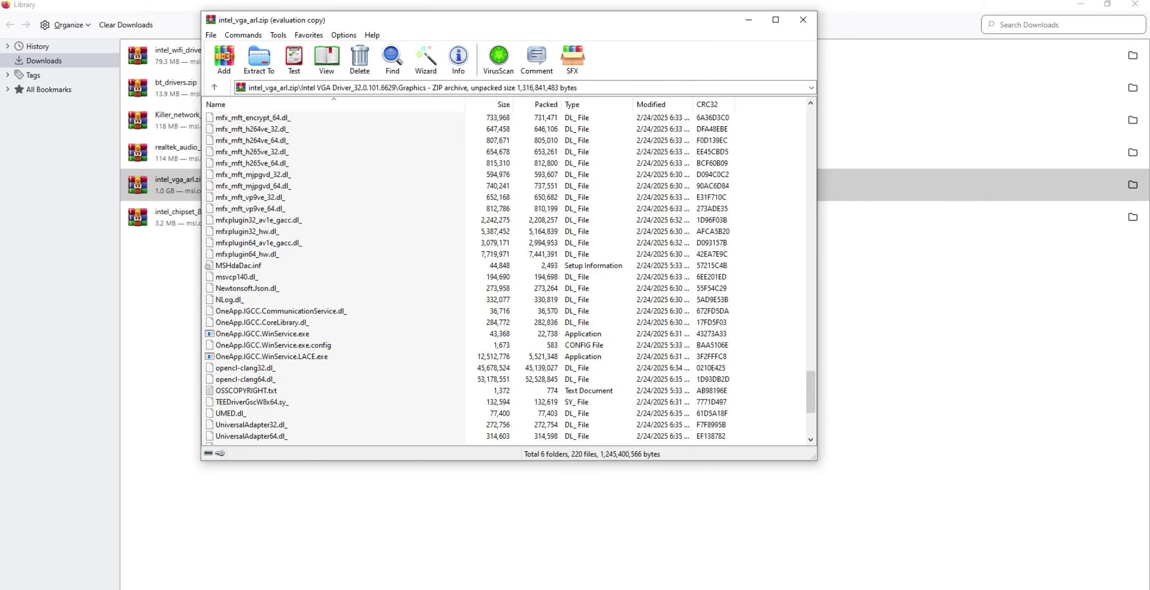
left_click_drag(810, 393, 810, 126)
key("Return")
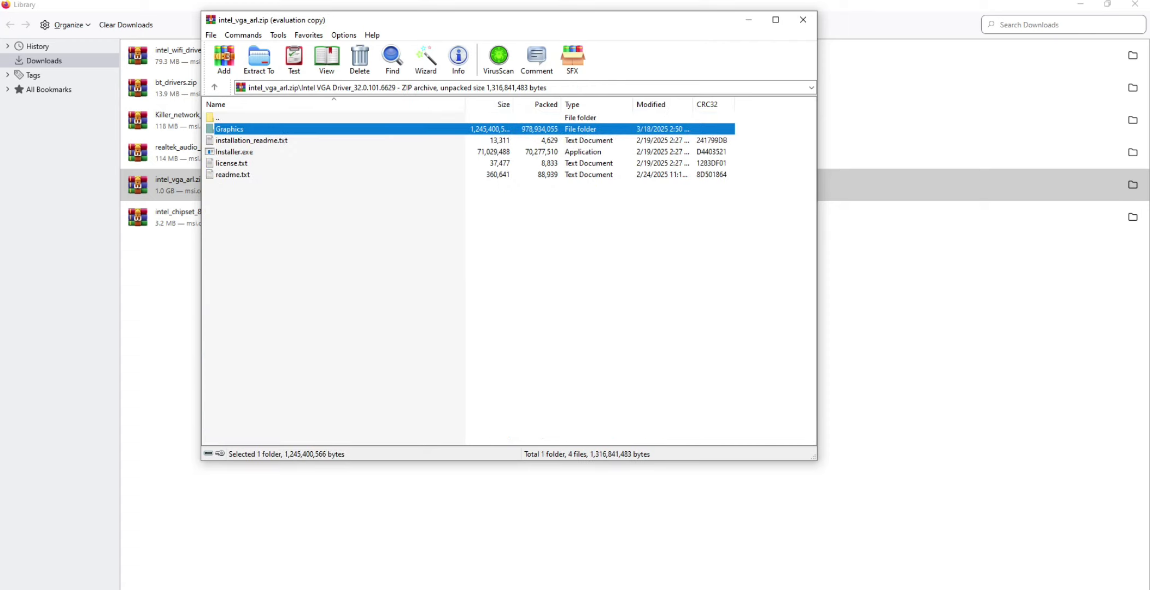
Run Installer.exe from the Intel VGA Driver folder to install the graphics driver, and close the archive.
key("Down")
key("Down")
key("Return")
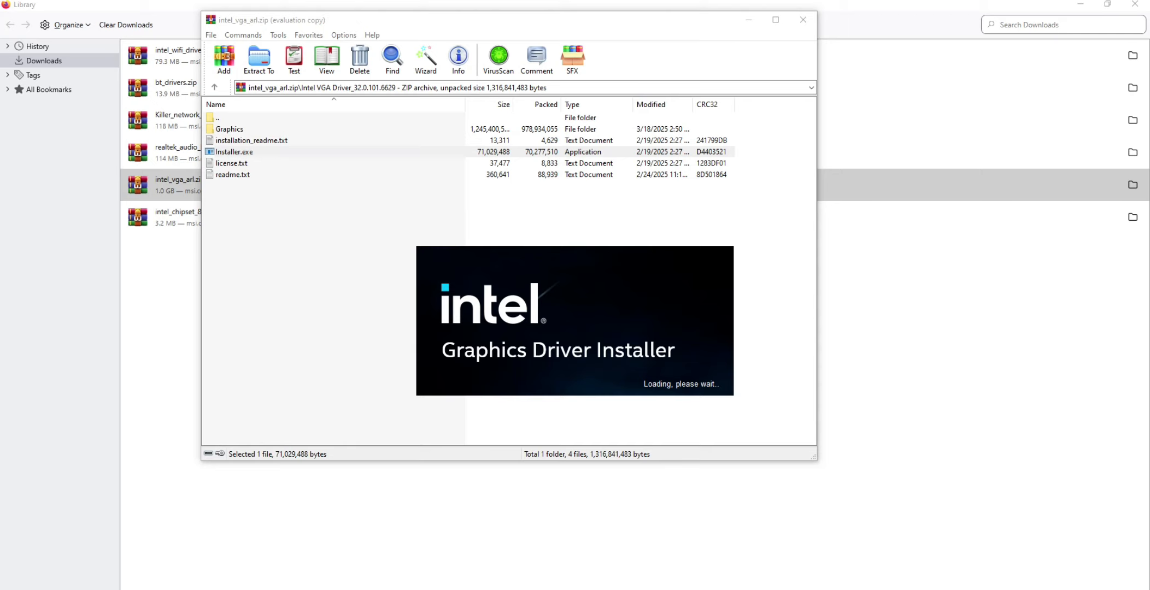
mouse_move(660, 589)
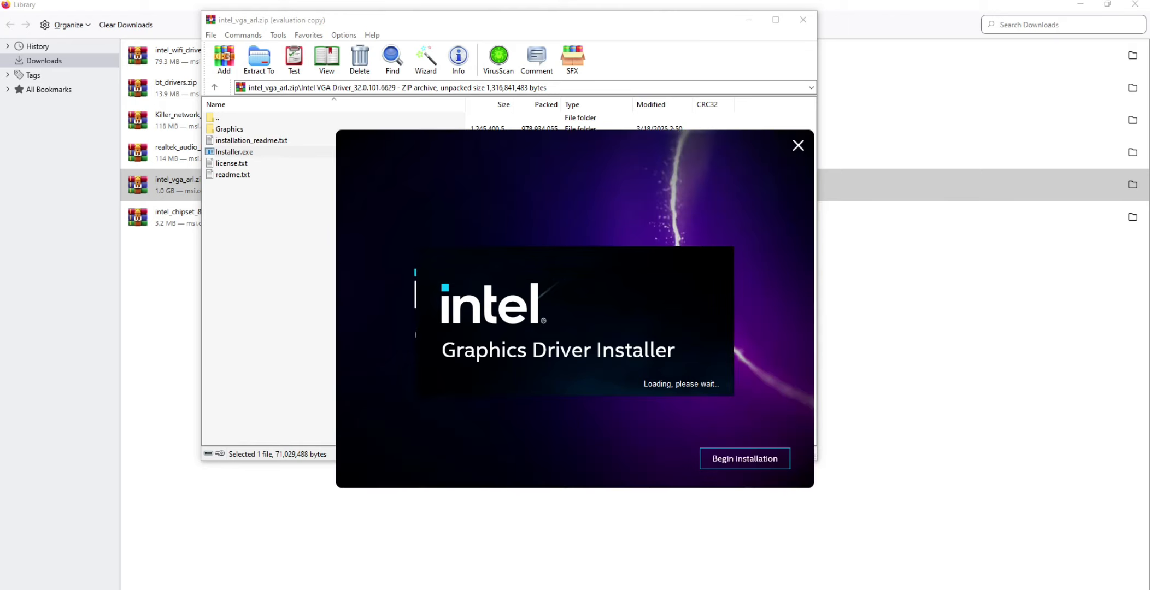
key("Return")
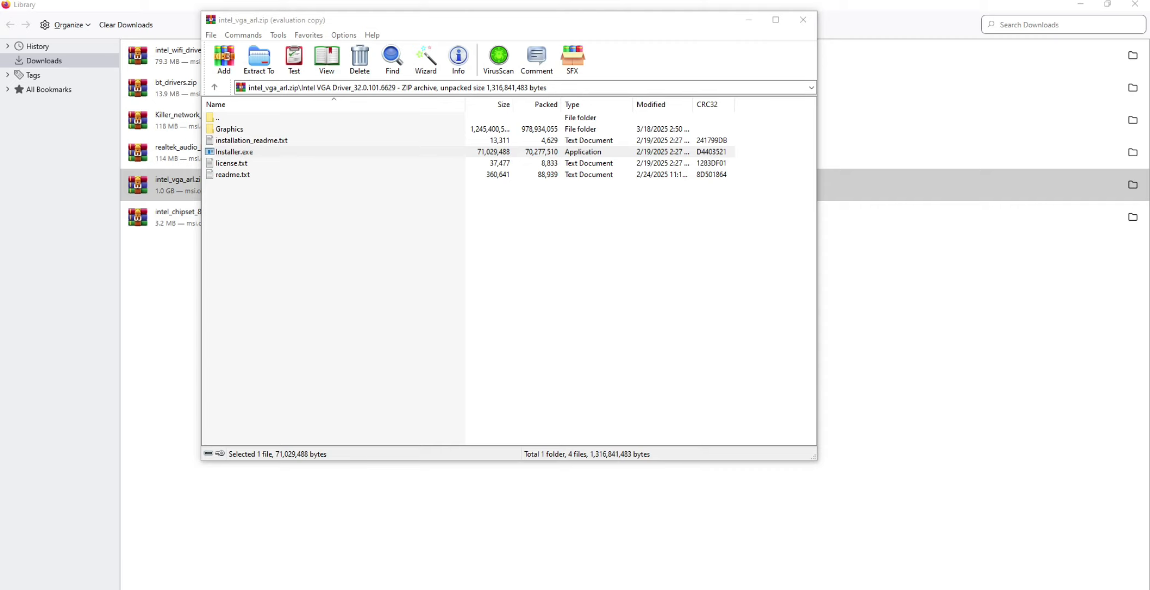
left_click(802, 19)
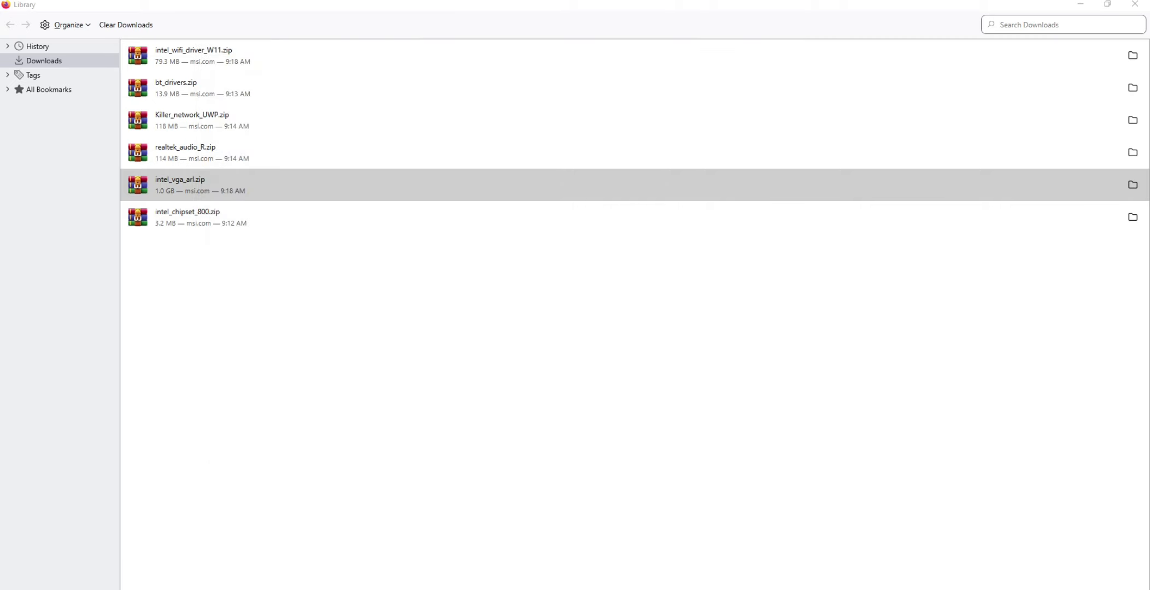
Open intel_chipset_800.zip, dismiss the trial notice, and launch SetupChipset.exe from the Intel Chipset Driver_10.1.20062.8627 folder.
left_click(601, 217)
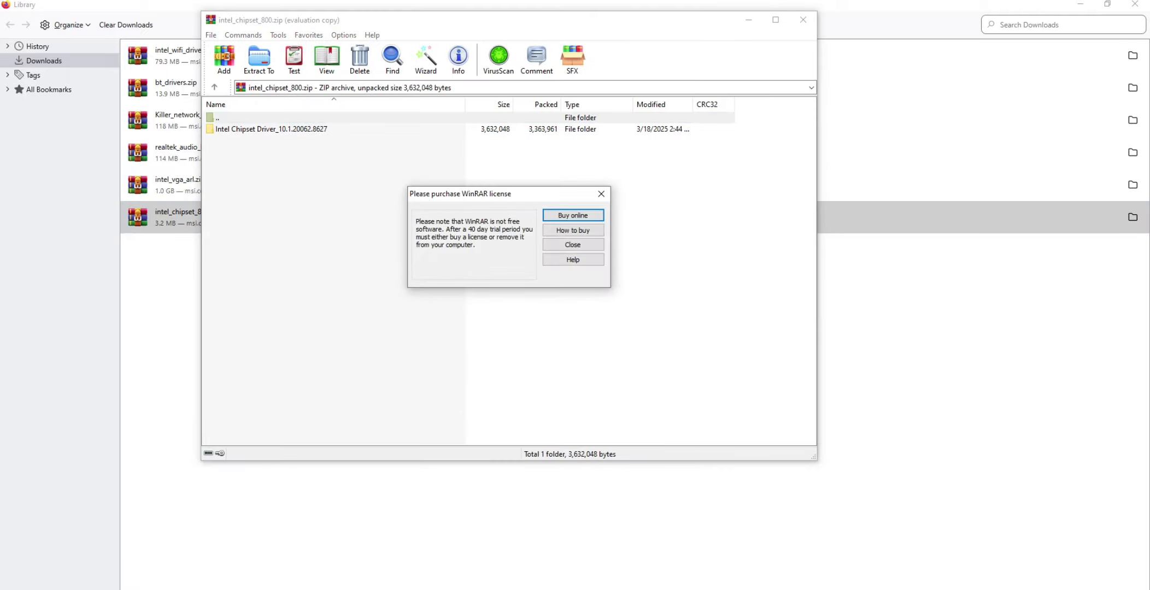
left_click(601, 193)
key("Down")
key("Return")
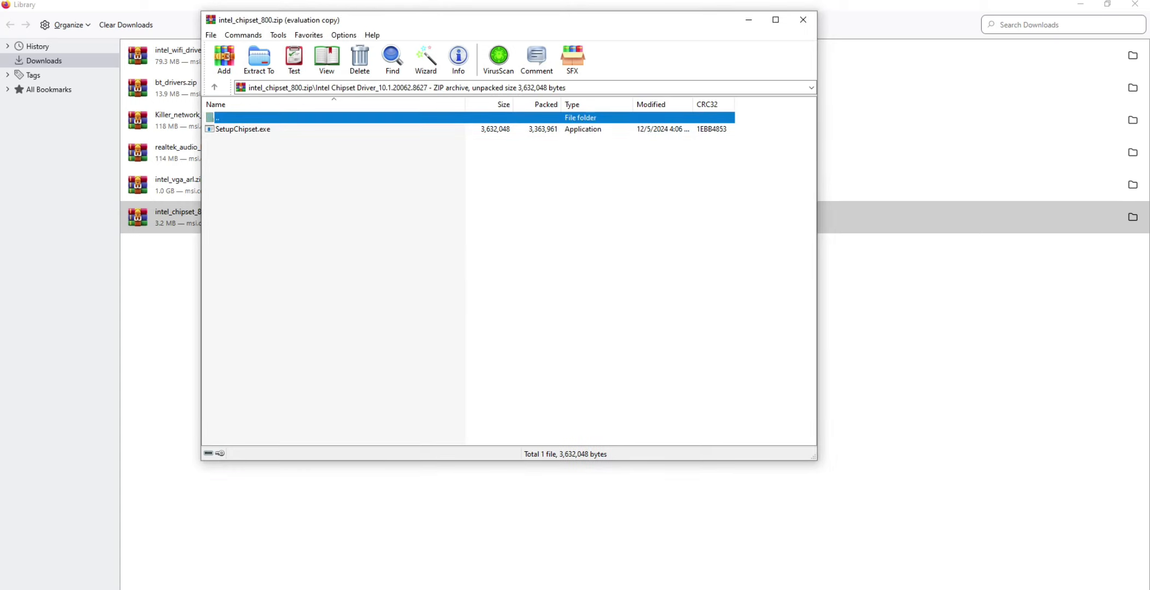
double_click(242, 129)
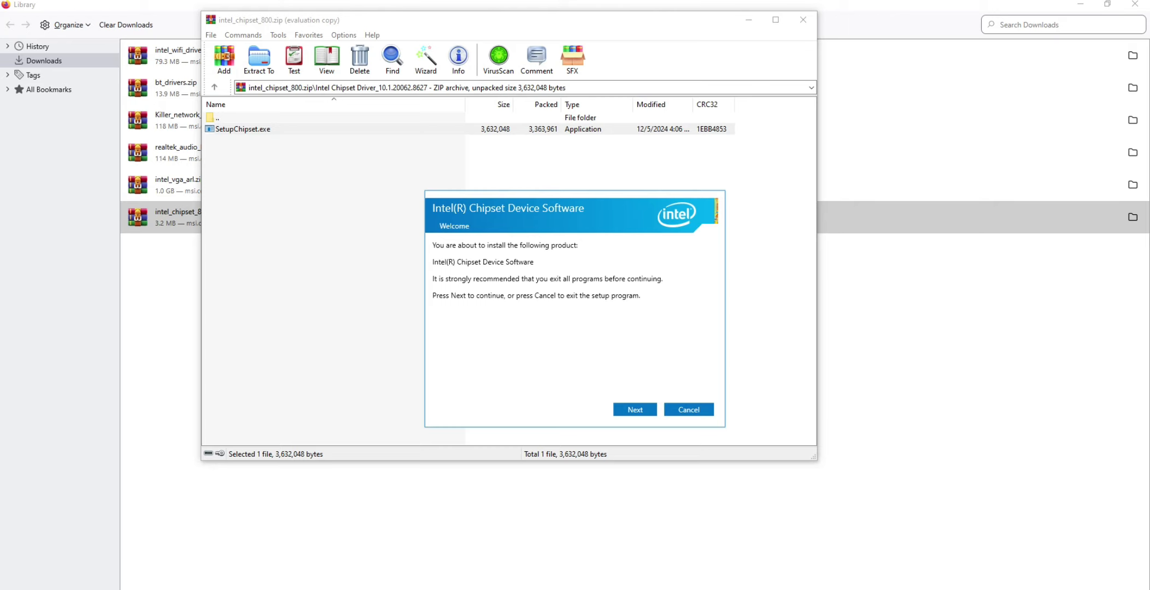
Install the Intel Chipset Device Software through the setup wizard, finish it, and close the archive.
key("Return")
key("Return")
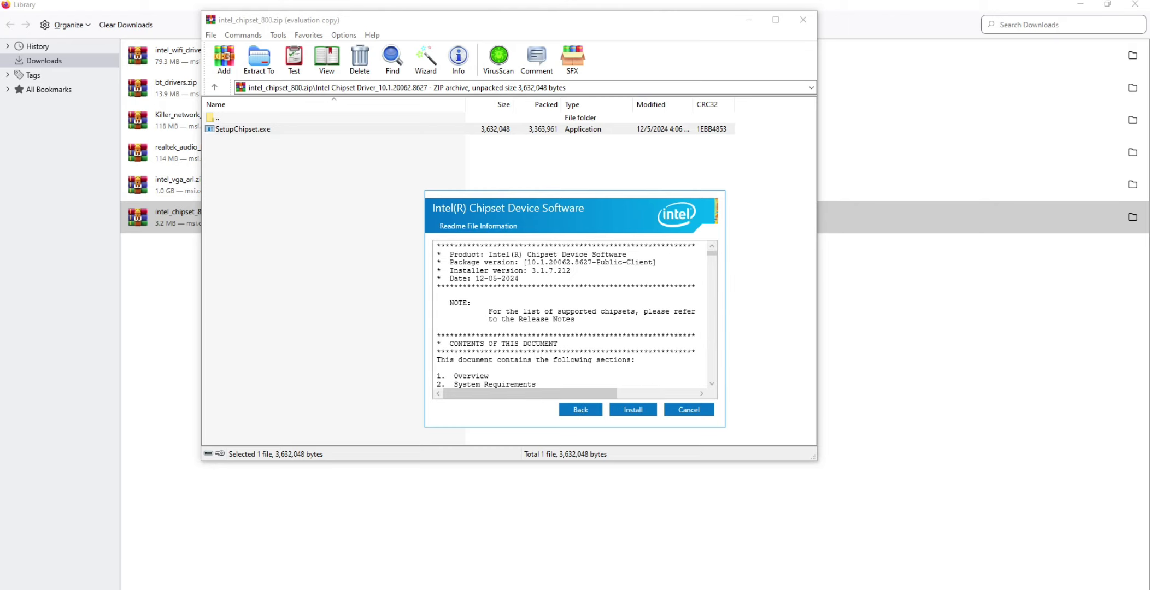
key("Return")
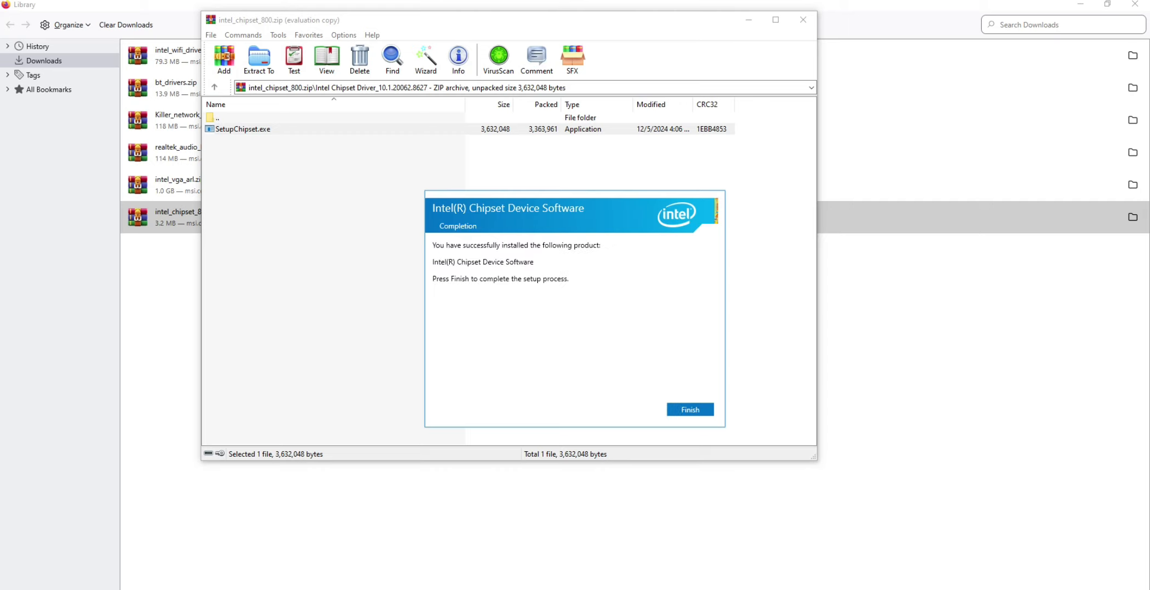
mouse_move(465, 249)
left_mouse_down()
mouse_move(492, 244)
mouse_move(470, 238)
left_mouse_up()
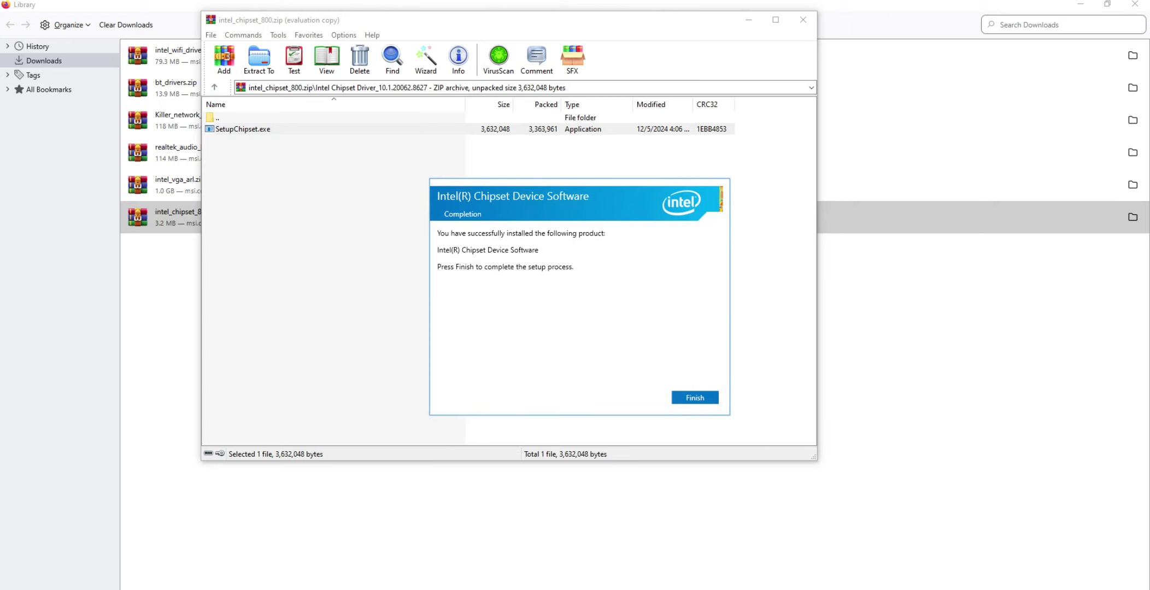
key("Return")
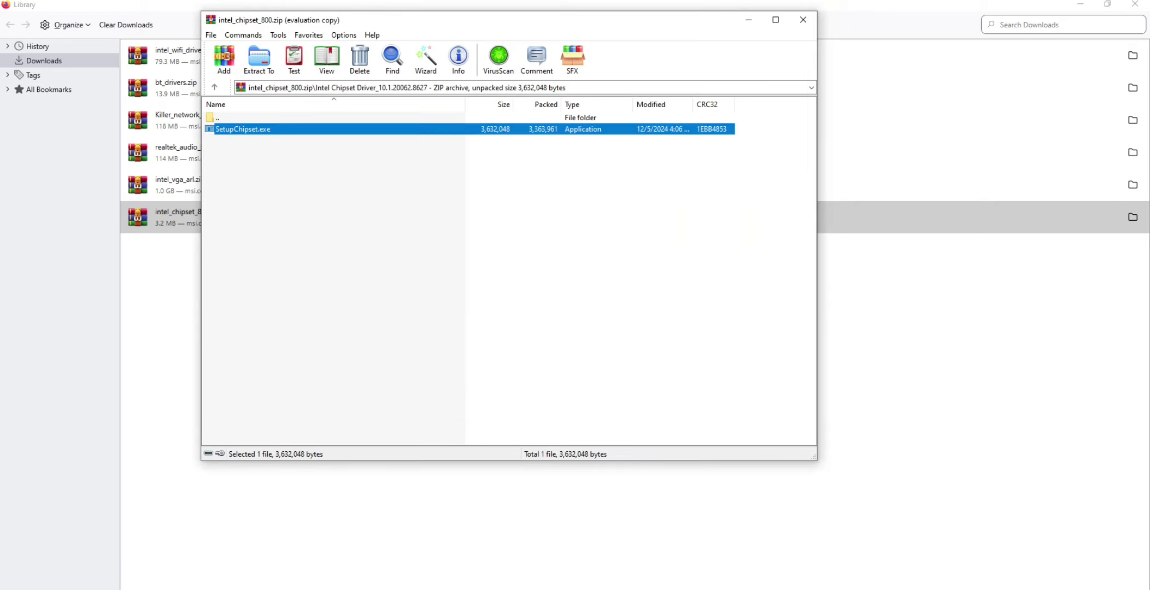
left_click(802, 20)
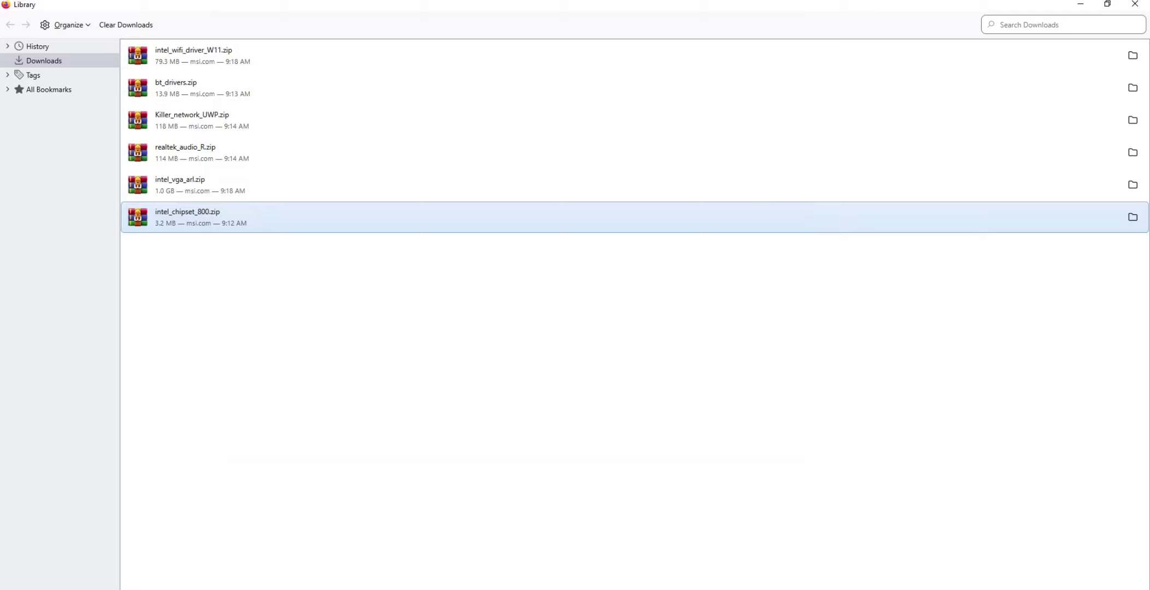